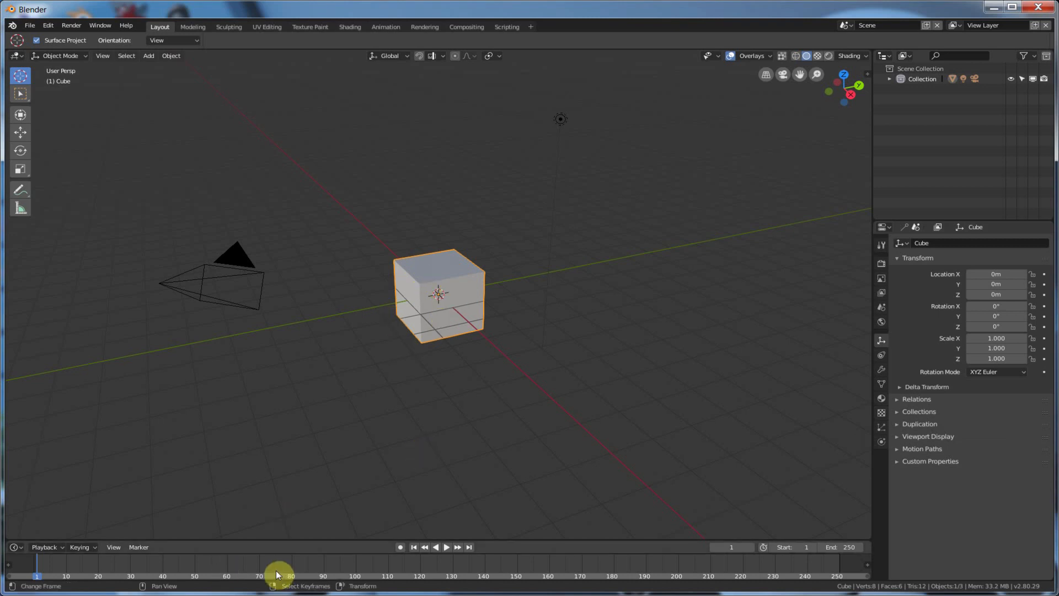
# Delete the default cube and add a grid mesh in its place.
pyautogui.press('x')
pyautogui.click(425, 284)
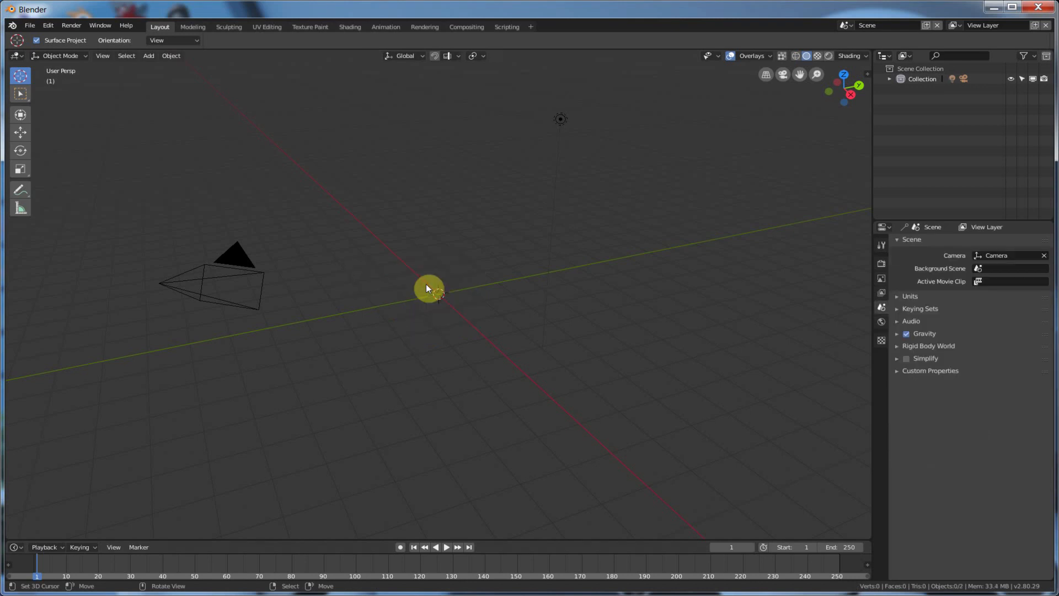
pyautogui.click(148, 55)
pyautogui.moveTo(196, 67)
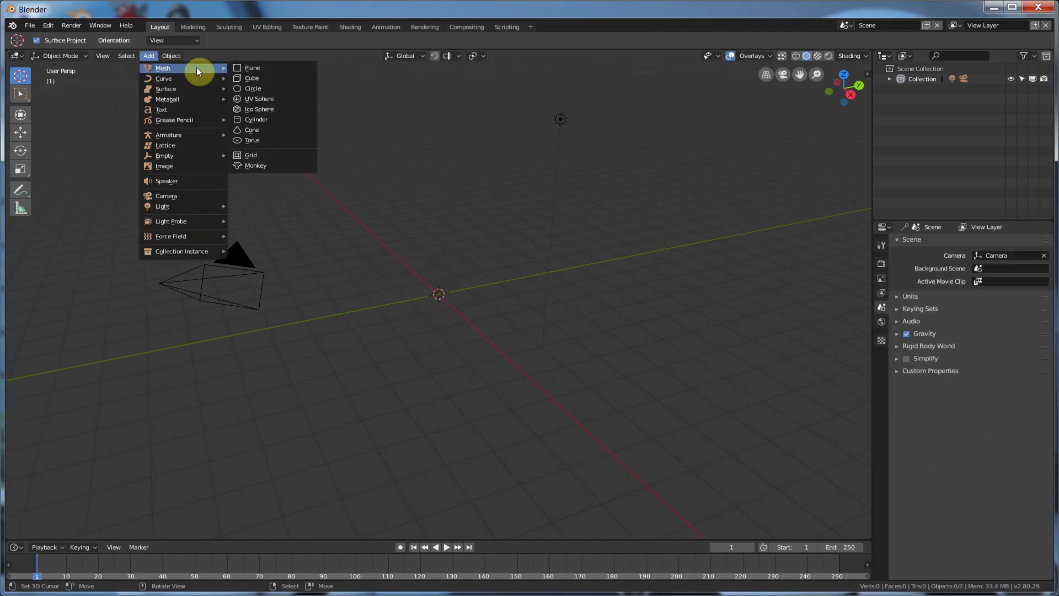
pyautogui.click(251, 156)
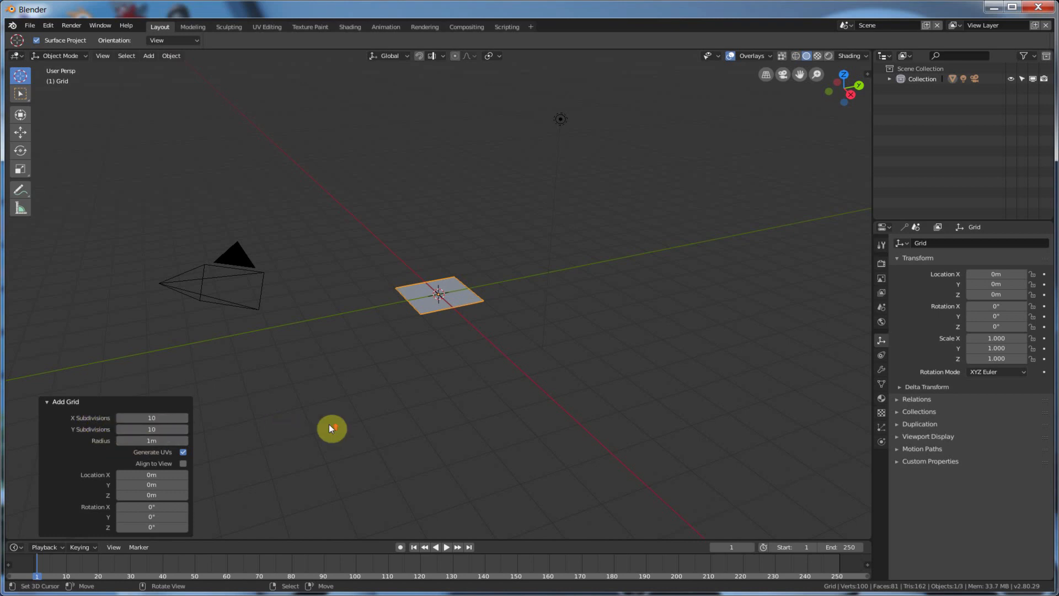
# Add a Build modifier to the grid and play the animation to preview how it builds.
pyautogui.scroll(8, 329, 424)
pyautogui.scroll(1, 329, 424)
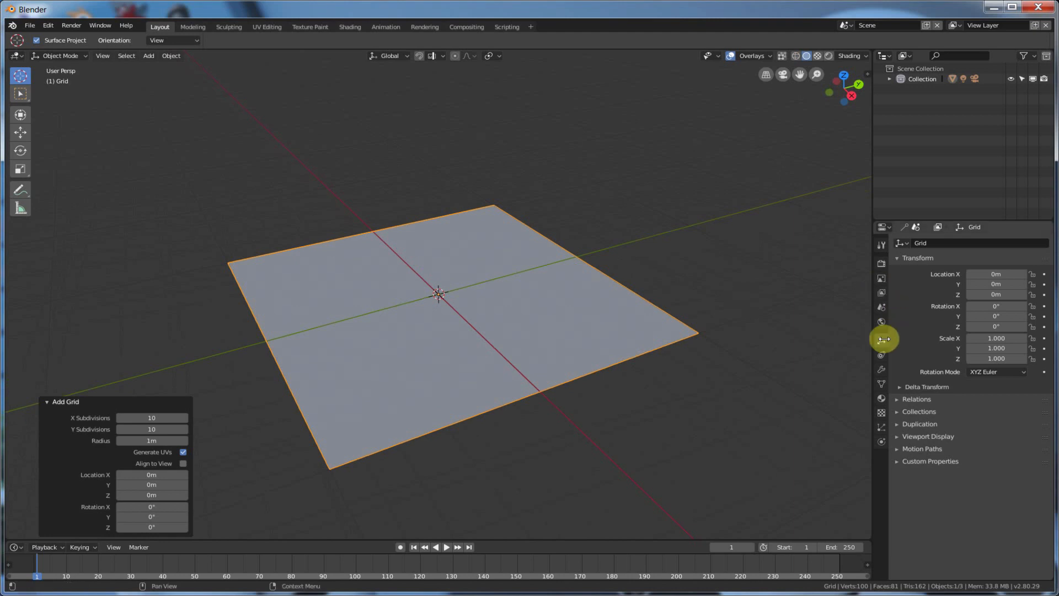
pyautogui.click(880, 372)
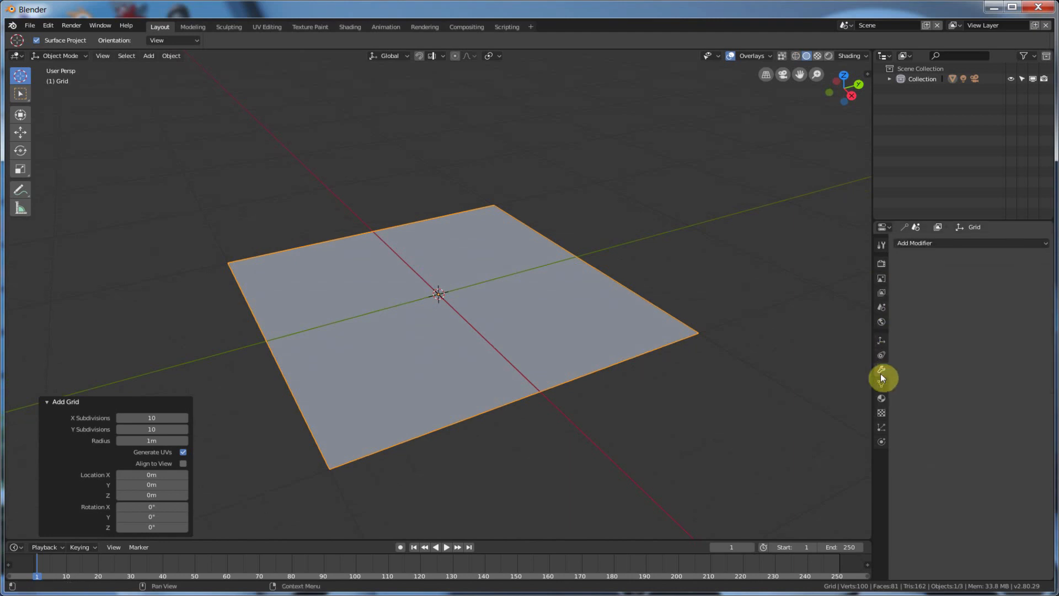
pyautogui.click(935, 244)
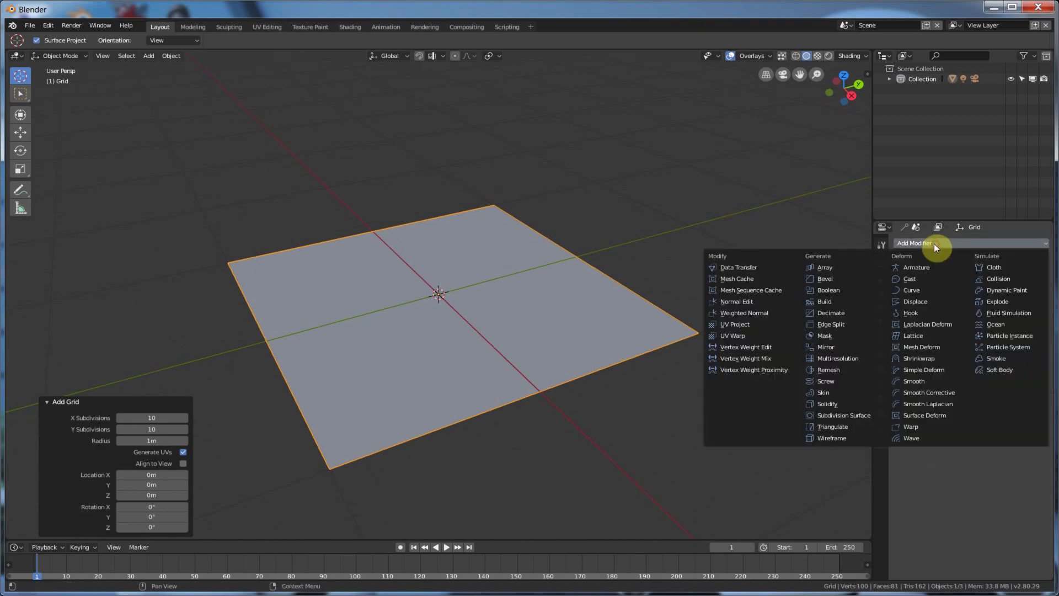
pyautogui.click(822, 303)
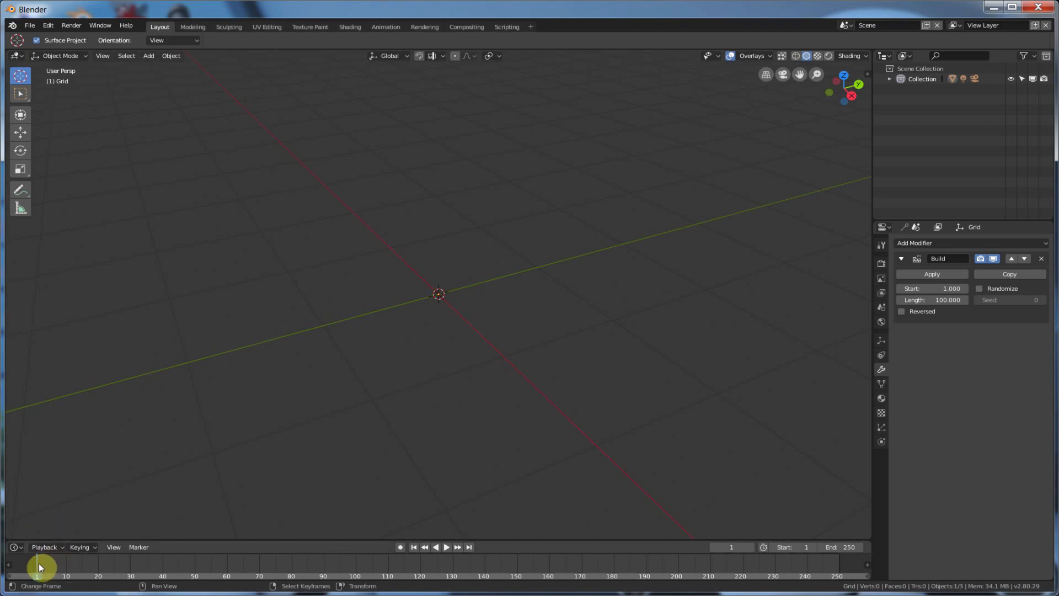
pyautogui.click(447, 547)
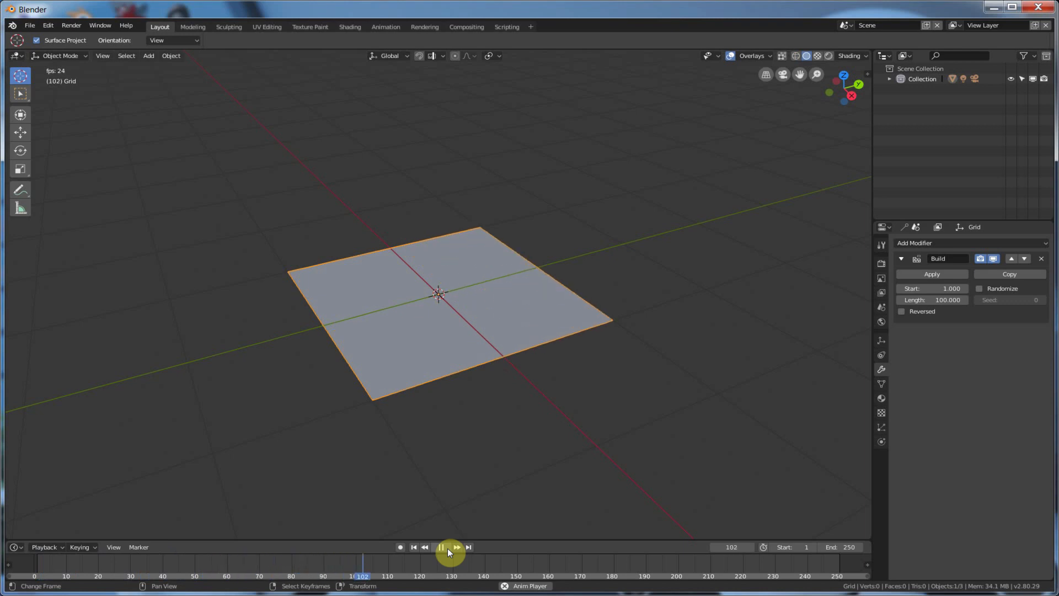
pyautogui.click(448, 548)
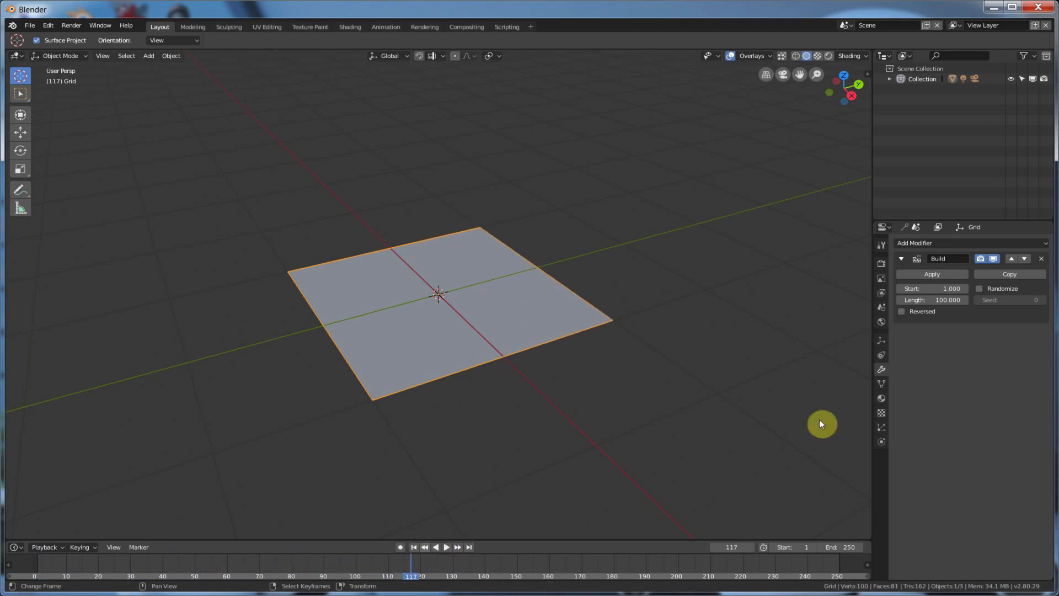
# Enable Randomize on the grid's Build modifier, replay the animation from the first frame, and return to frame 1.
pyautogui.click(979, 288)
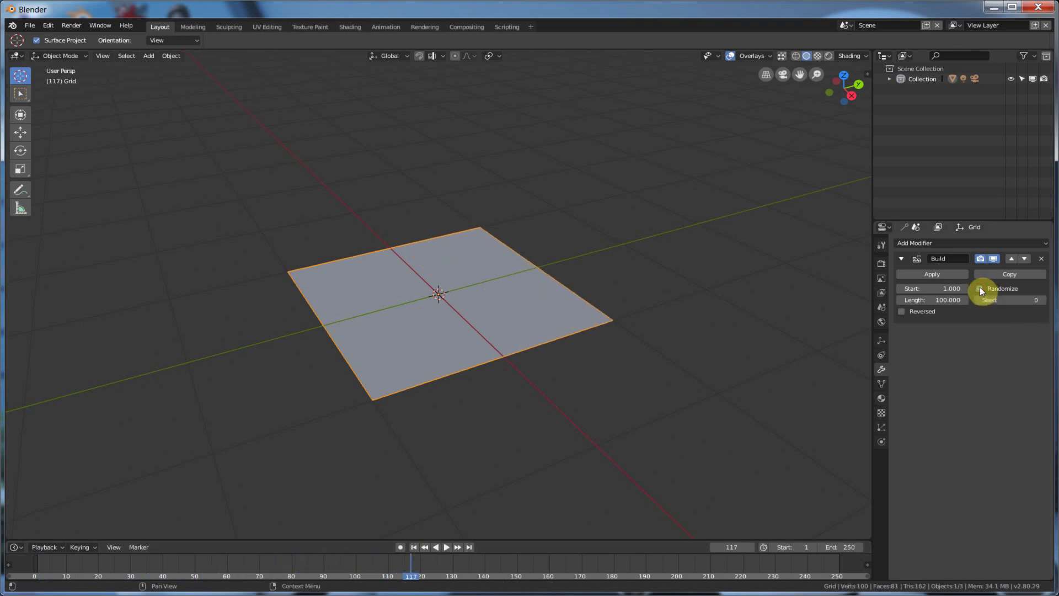
pyautogui.click(413, 546)
pyautogui.click(446, 547)
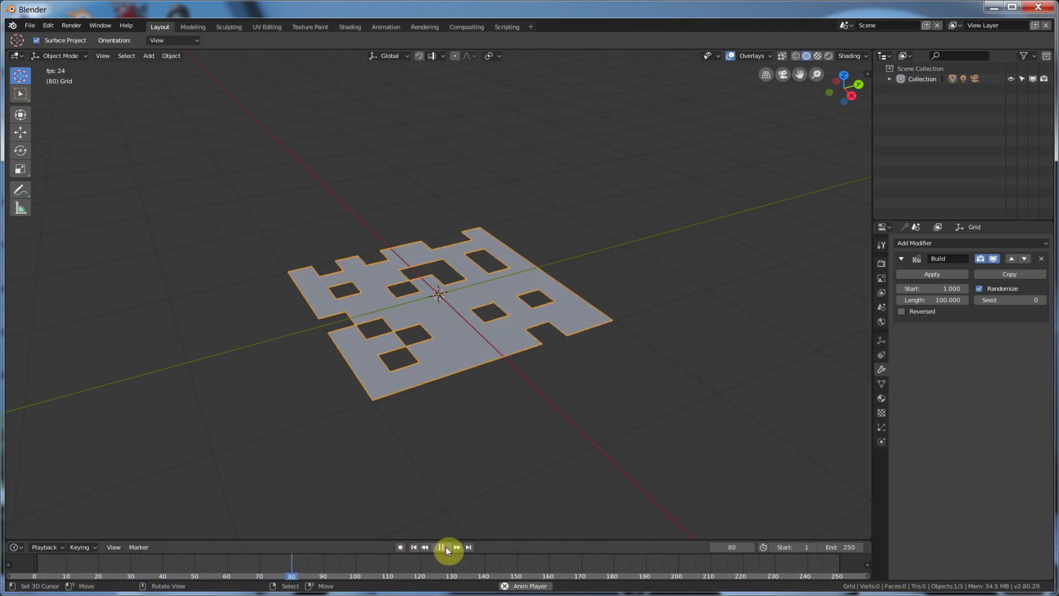
pyautogui.click(446, 547)
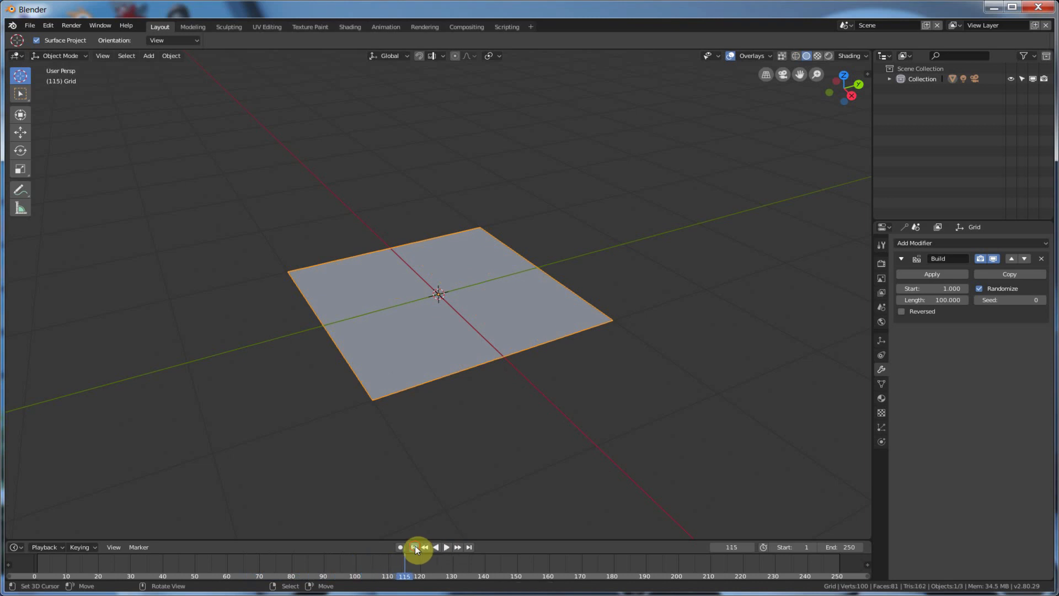
pyautogui.click(413, 546)
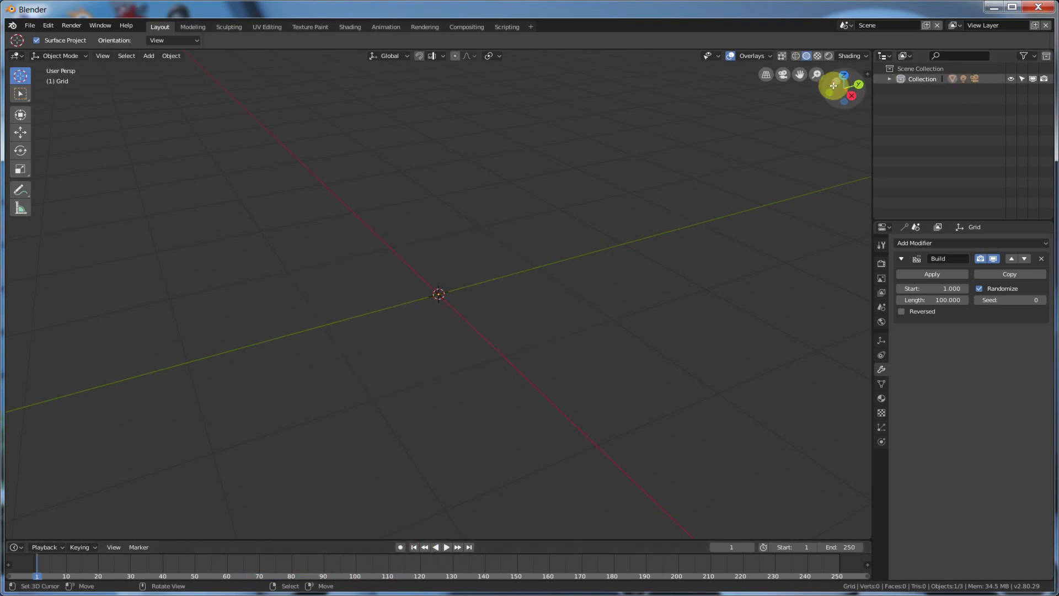
# Expand the scene collection, move to frame 129, and replace the grid with a monkey mesh.
pyautogui.click(889, 78)
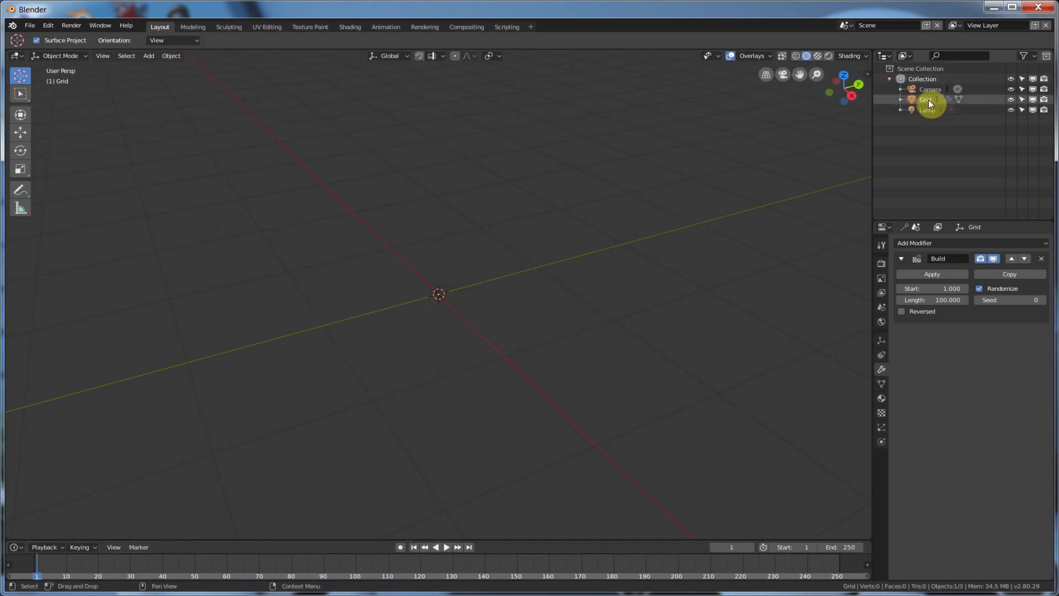
pyautogui.click(451, 565)
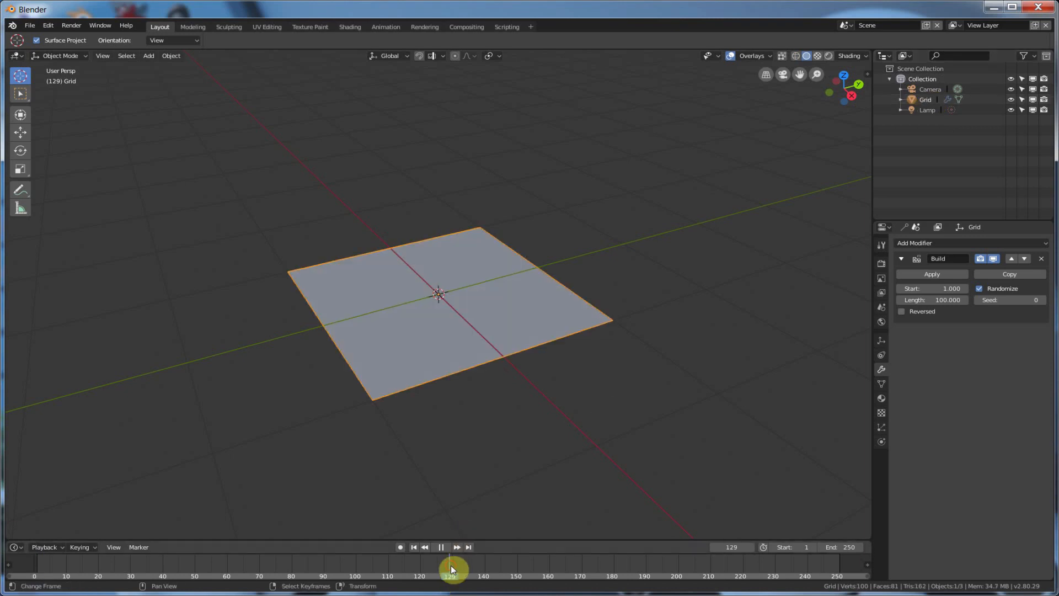
pyautogui.press('x')
pyautogui.click(458, 323)
pyautogui.click(149, 56)
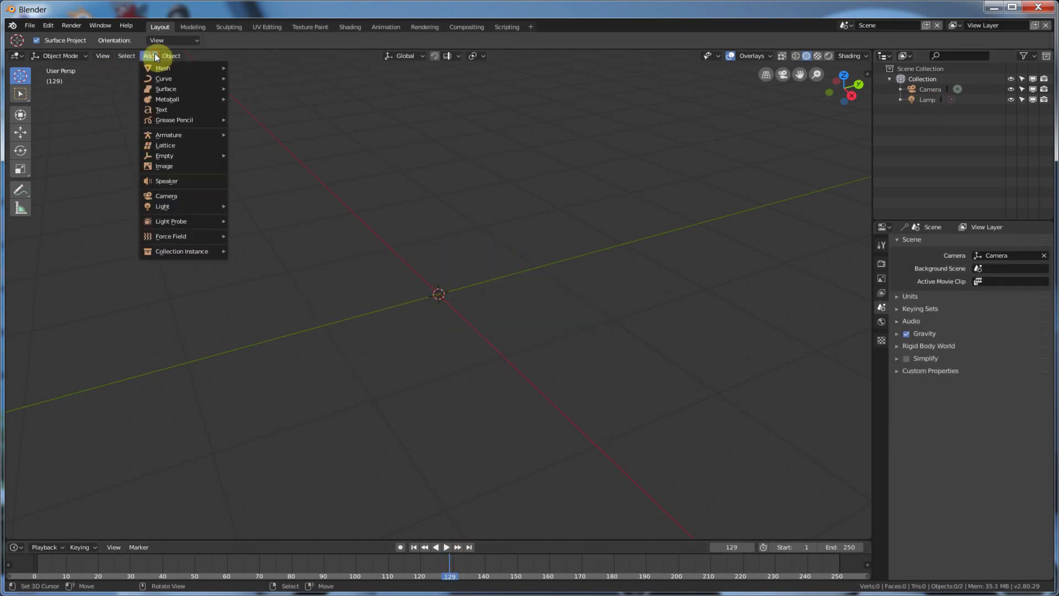
pyautogui.moveTo(183, 69)
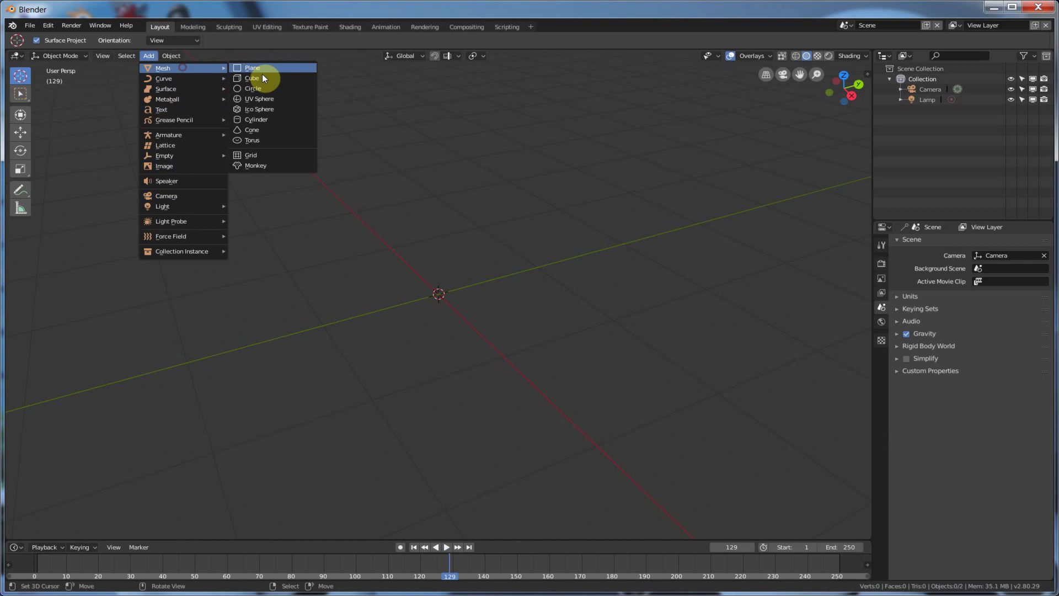
pyautogui.click(266, 161)
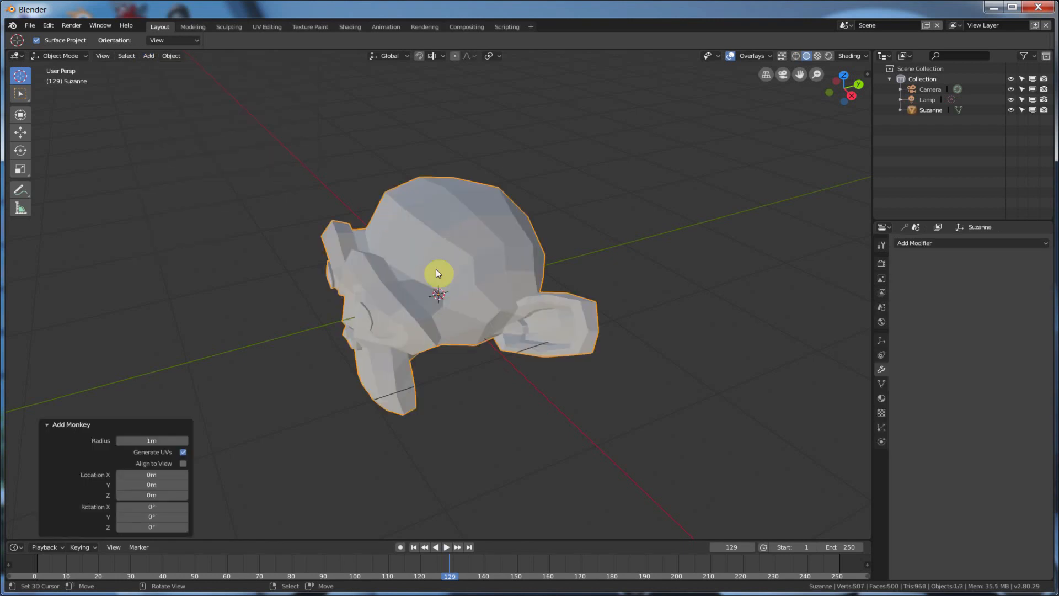
# Add a Build modifier to the monkey and play its build animation from the first frame, viewing it from several angles.
pyautogui.click(951, 244)
pyautogui.click(829, 304)
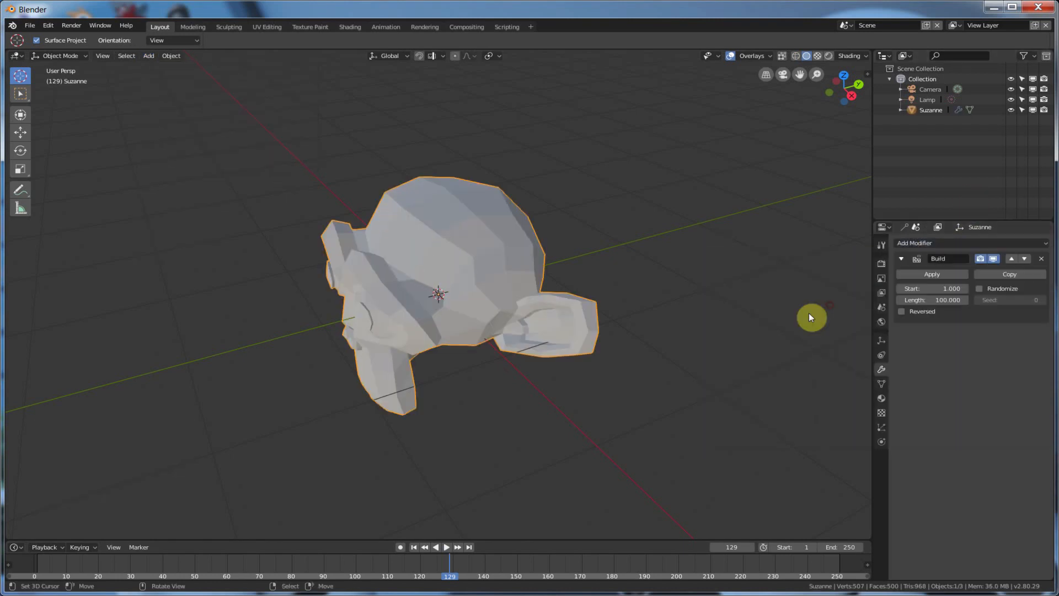
pyautogui.click(414, 547)
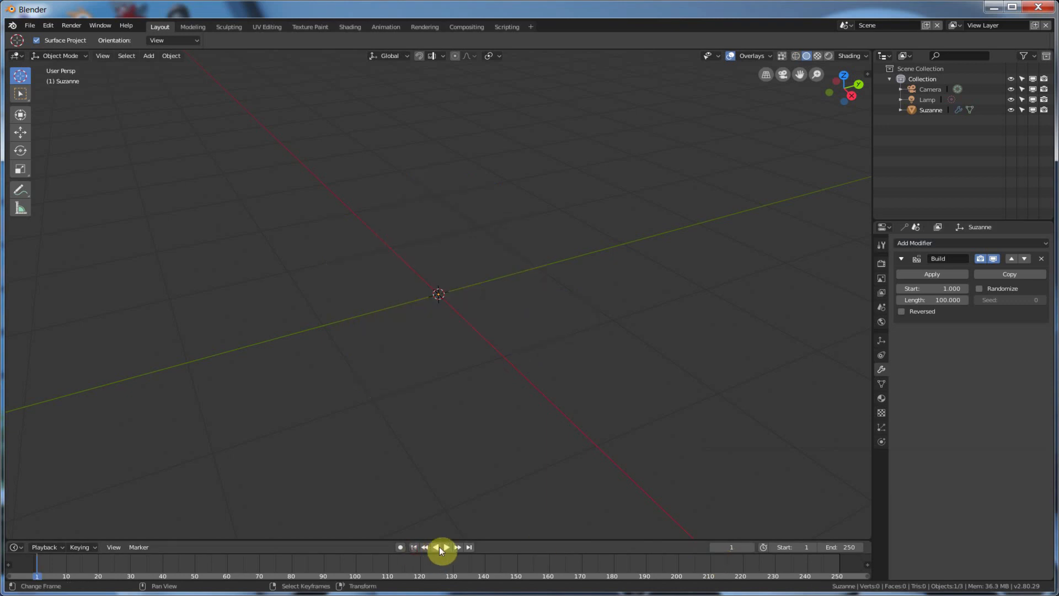
pyautogui.moveTo(484, 382); pyautogui.dragTo(511, 364, button='middle')
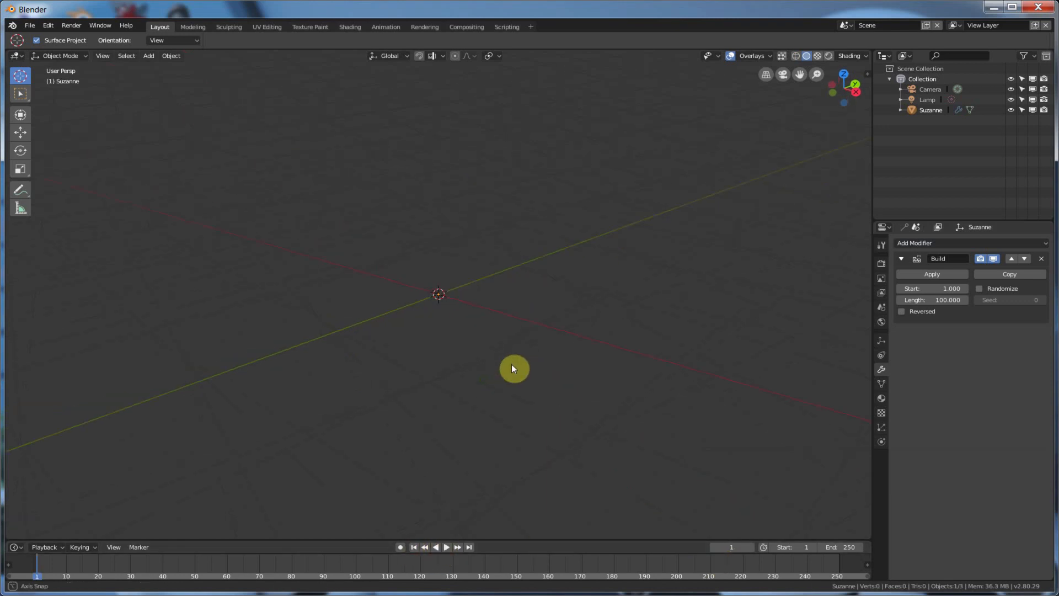
pyautogui.click(448, 548)
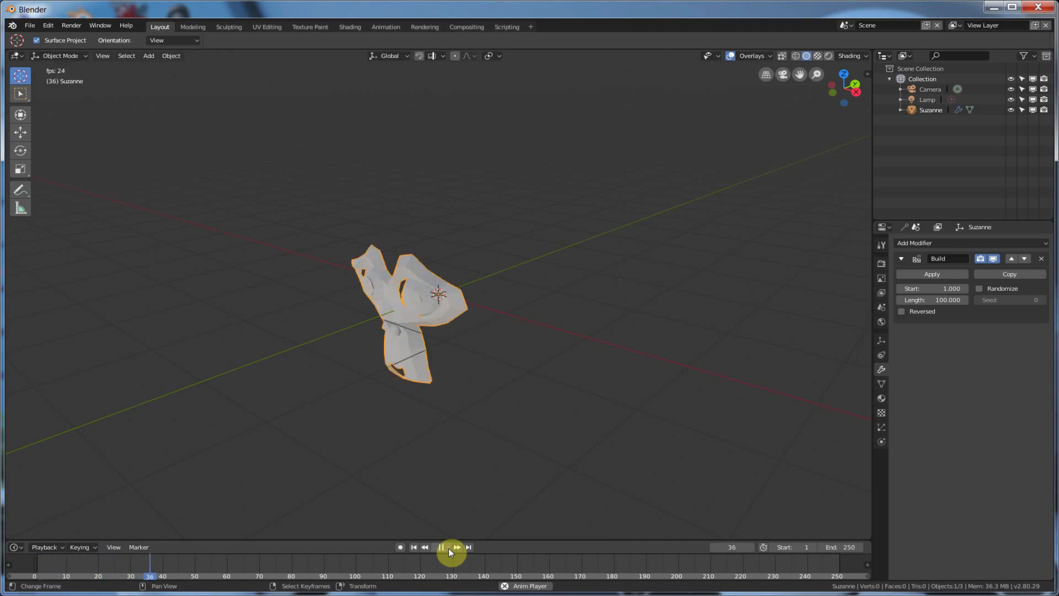
pyautogui.moveTo(519, 385); pyautogui.dragTo(541, 368, button='middle')
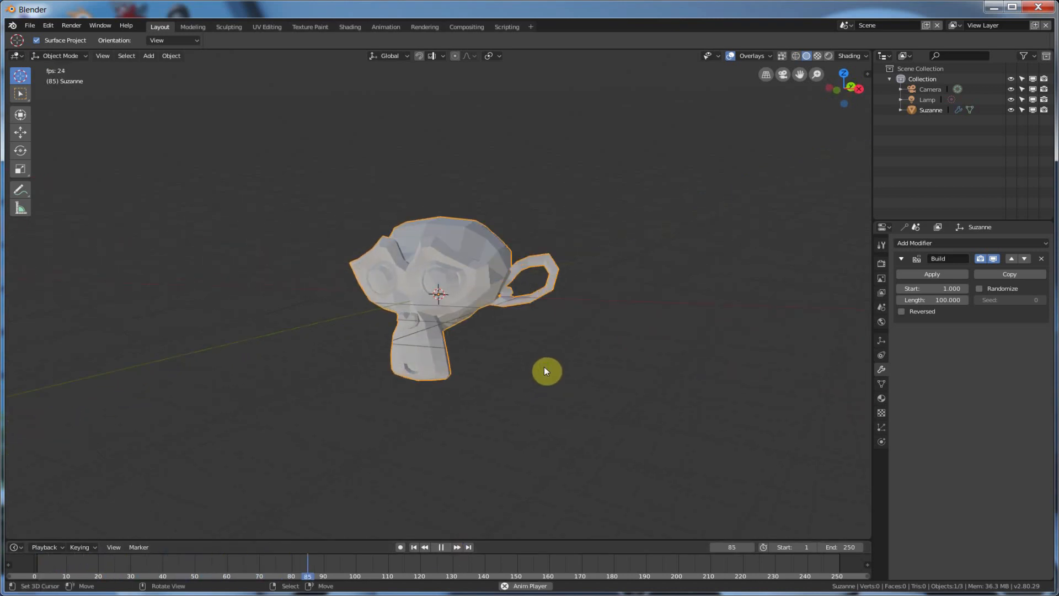
pyautogui.moveTo(552, 364); pyautogui.dragTo(414, 524, button='middle')
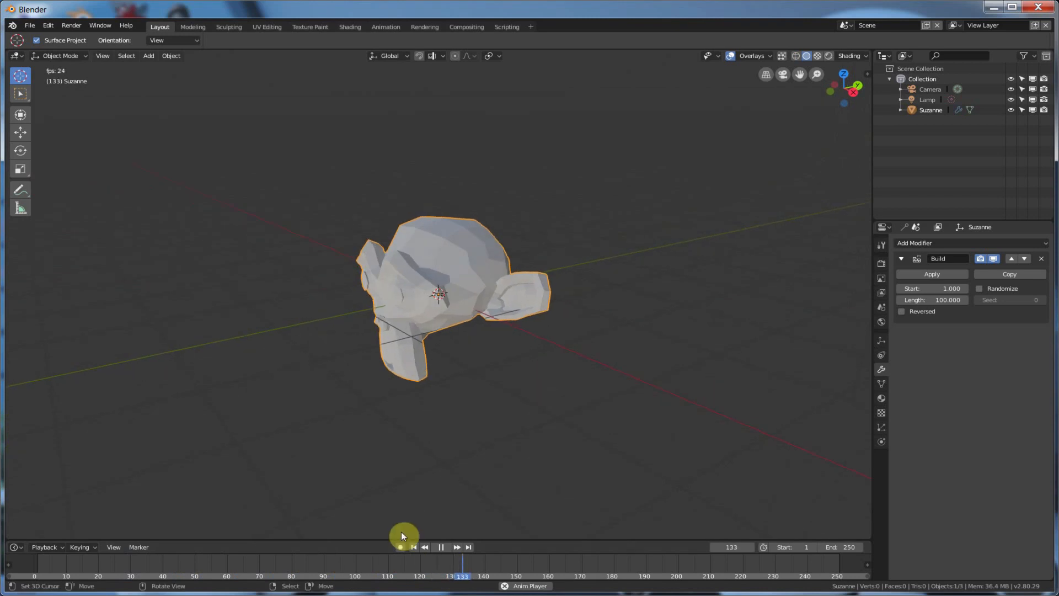
pyautogui.click(441, 547)
# Set the Build modifier's start to 20 and length to 50, and replay the animation from the first frame.
pyautogui.scroll(3, 488, 392)
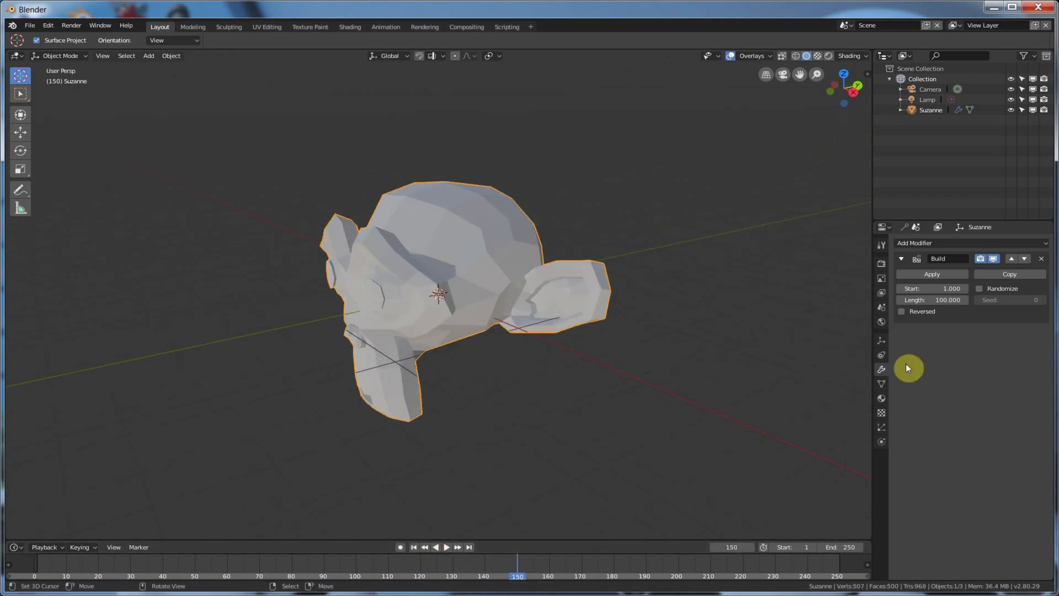
pyautogui.click(945, 289)
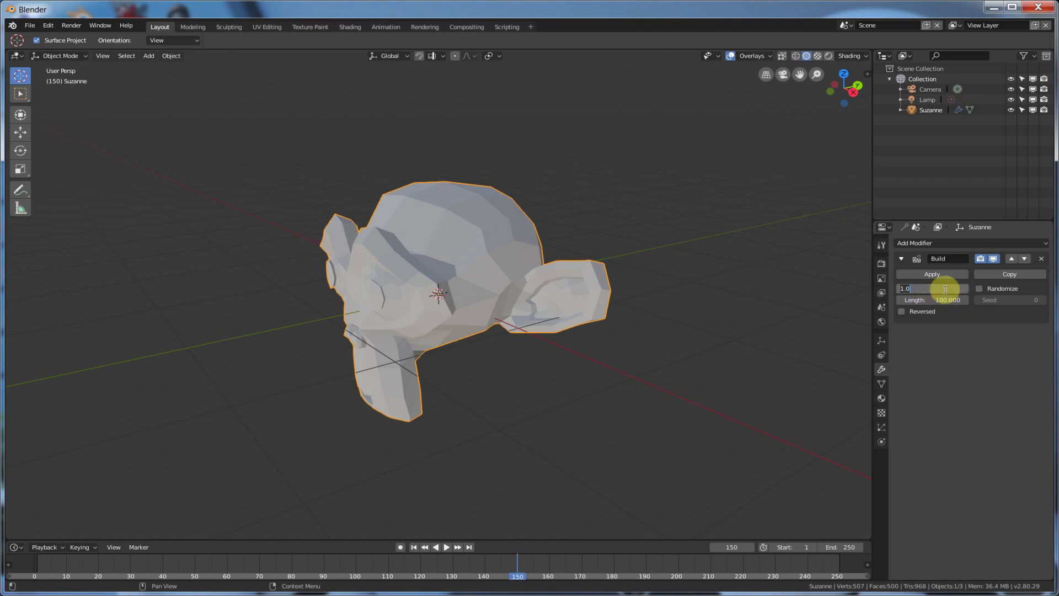
pyautogui.click(947, 299)
pyautogui.press('Return')
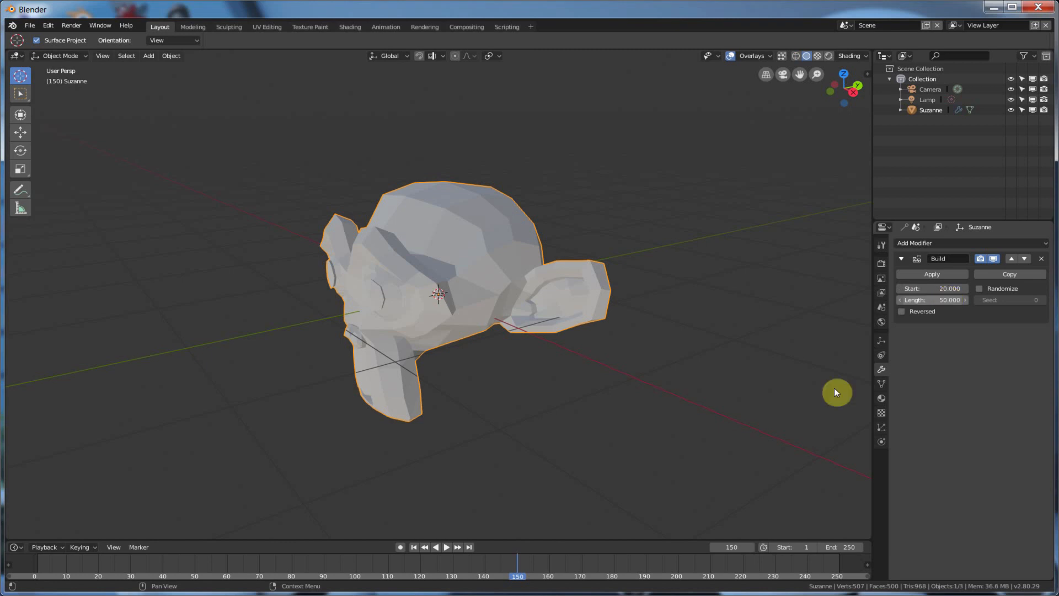
pyautogui.click(413, 546)
pyautogui.click(447, 546)
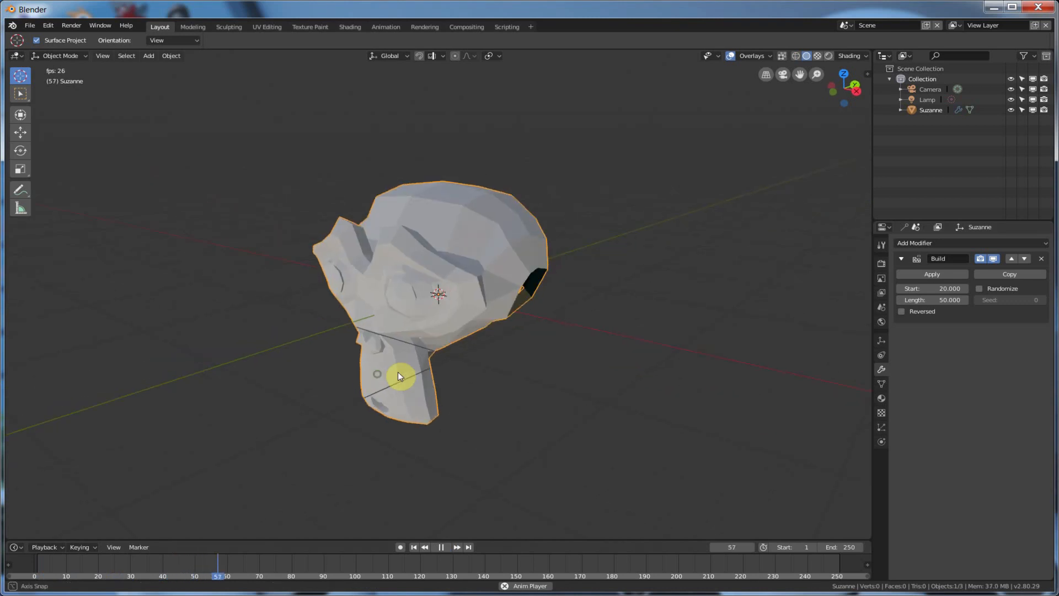
pyautogui.click(441, 546)
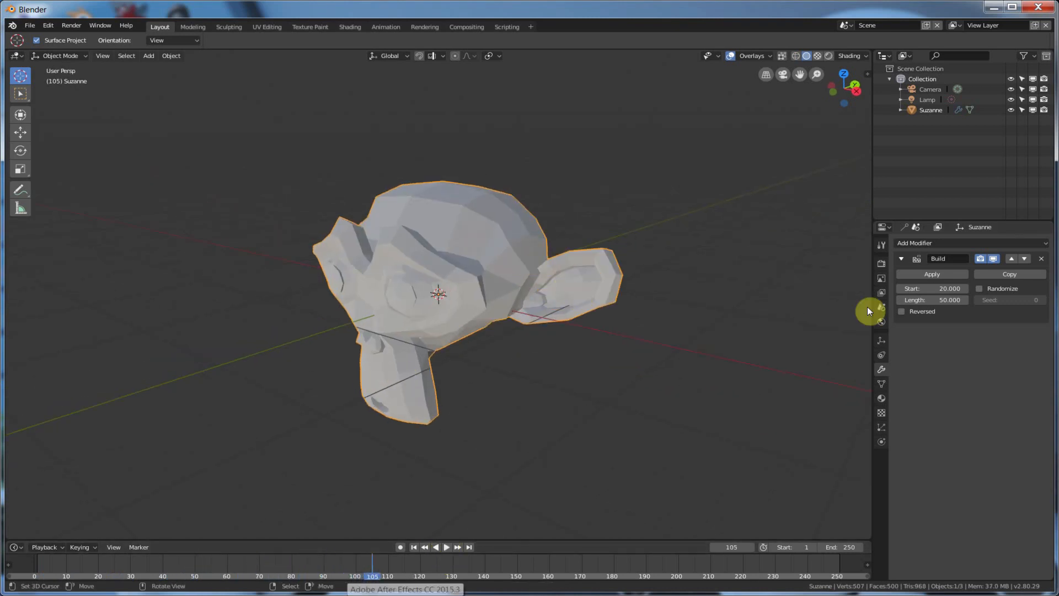
# Set the Build modifier's start to 1 and length to 250, and review the slower build from the first frame.
pyautogui.click(947, 299)
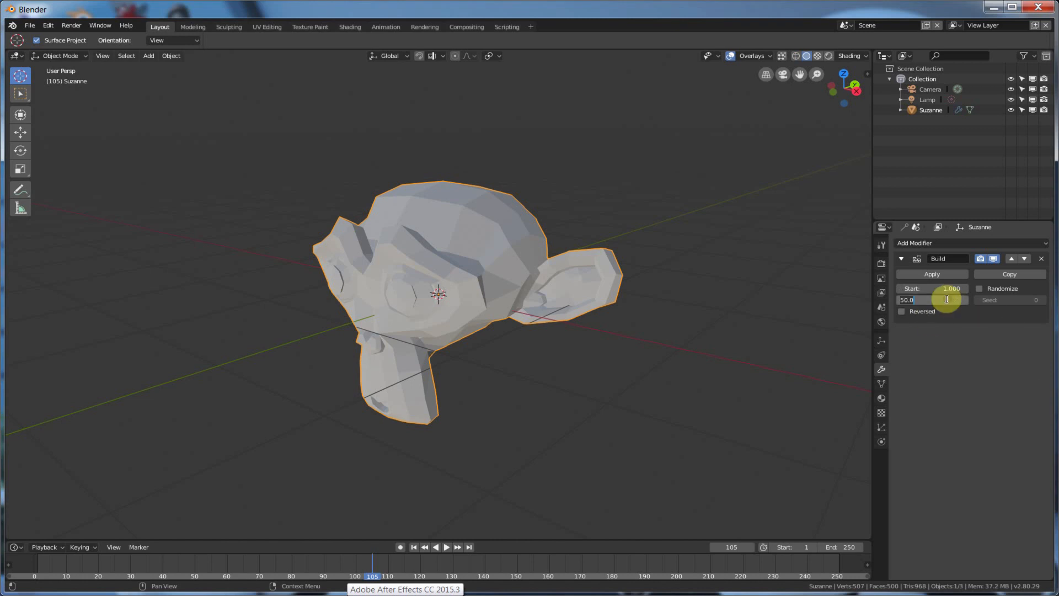
pyautogui.press('Return')
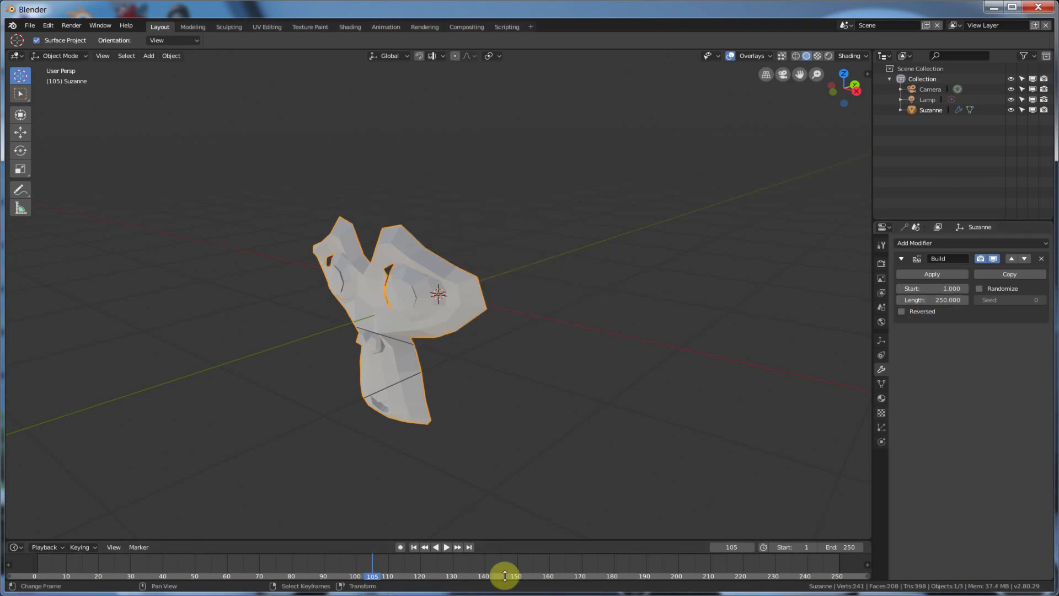
pyautogui.click(415, 547)
pyautogui.click(446, 546)
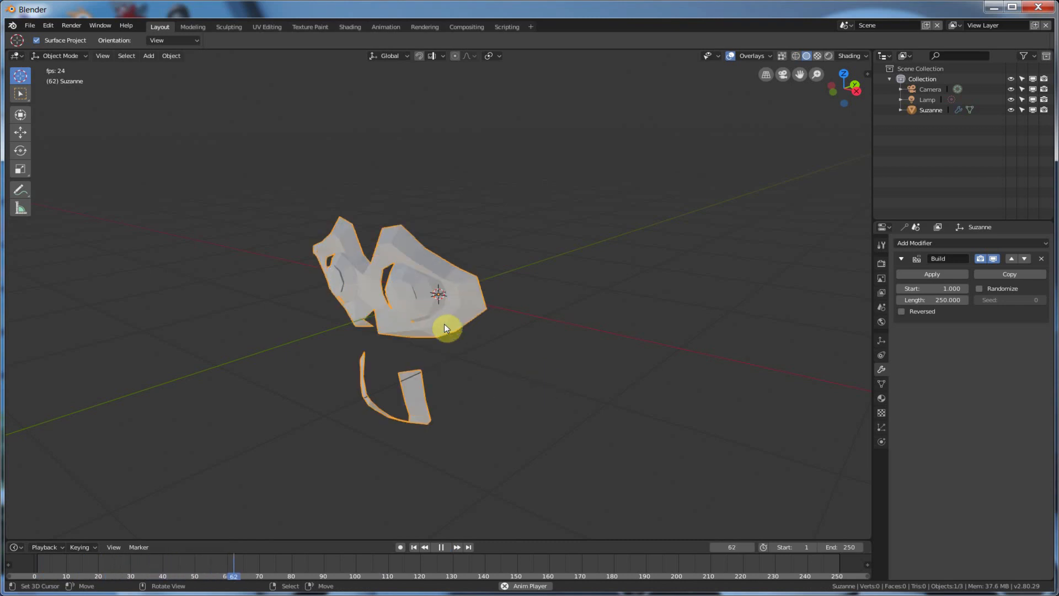
pyautogui.moveTo(546, 392); pyautogui.dragTo(505, 376, button='middle')
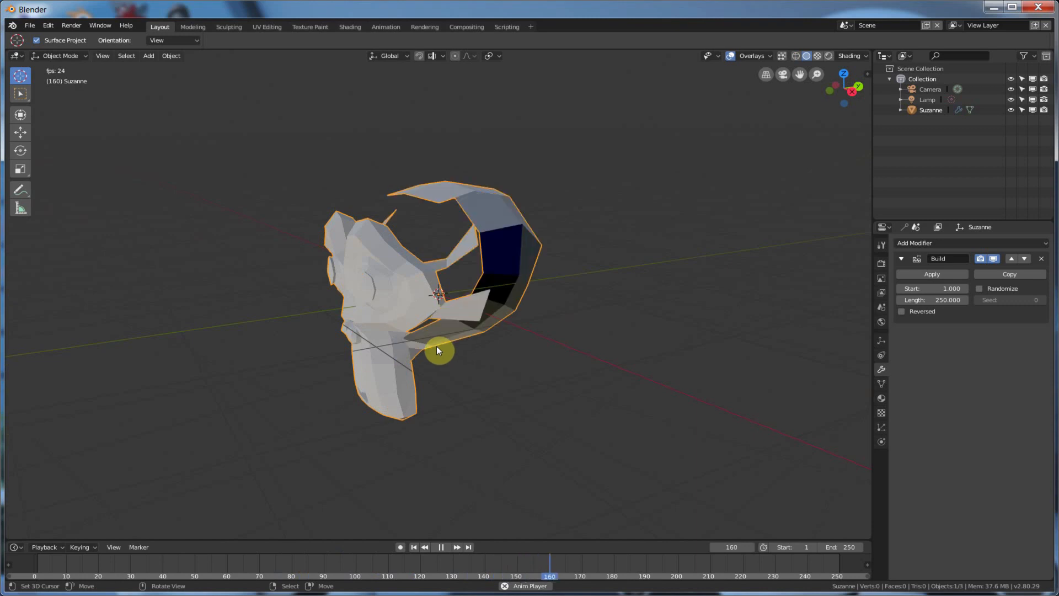
pyautogui.moveTo(574, 333)
pyautogui.mouseDown(button='middle')
pyautogui.moveTo(449, 327)
pyautogui.moveTo(594, 327)
pyautogui.mouseUp(button='middle')
pyautogui.moveTo(676, 572)
pyautogui.mouseDown()
pyautogui.moveTo(667, 570)
pyautogui.moveTo(831, 572)
pyautogui.moveTo(656, 570)
pyautogui.mouseUp()
pyautogui.click(441, 546)
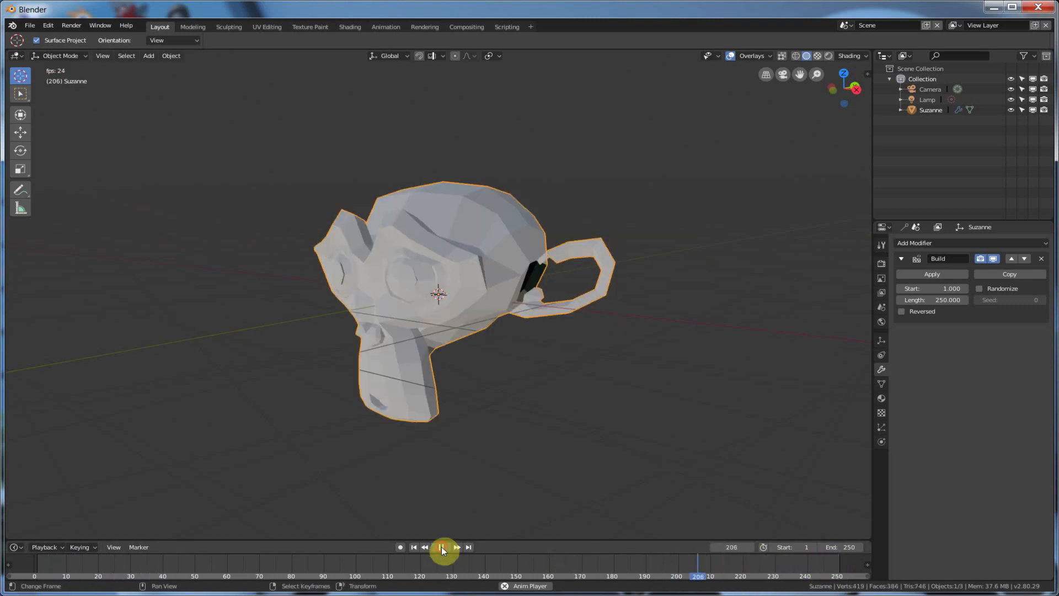
# Enable Randomize on the monkey's Build modifier.
pyautogui.click(979, 288)
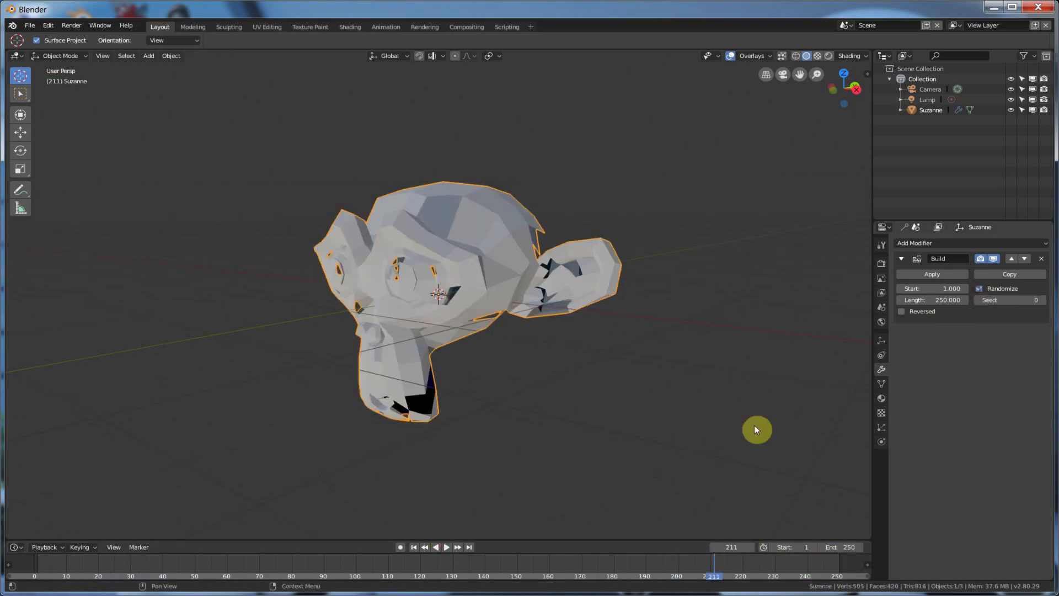
# Replay the monkey's randomized build from the first frame and end the playback.
pyautogui.click(414, 546)
pyautogui.click(446, 547)
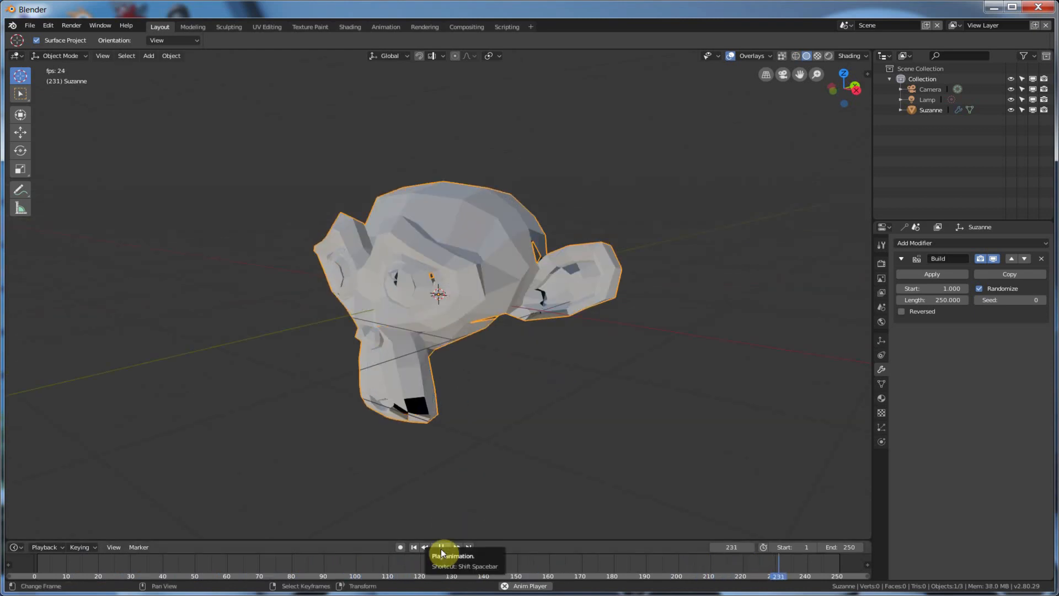
pyautogui.press('Escape')
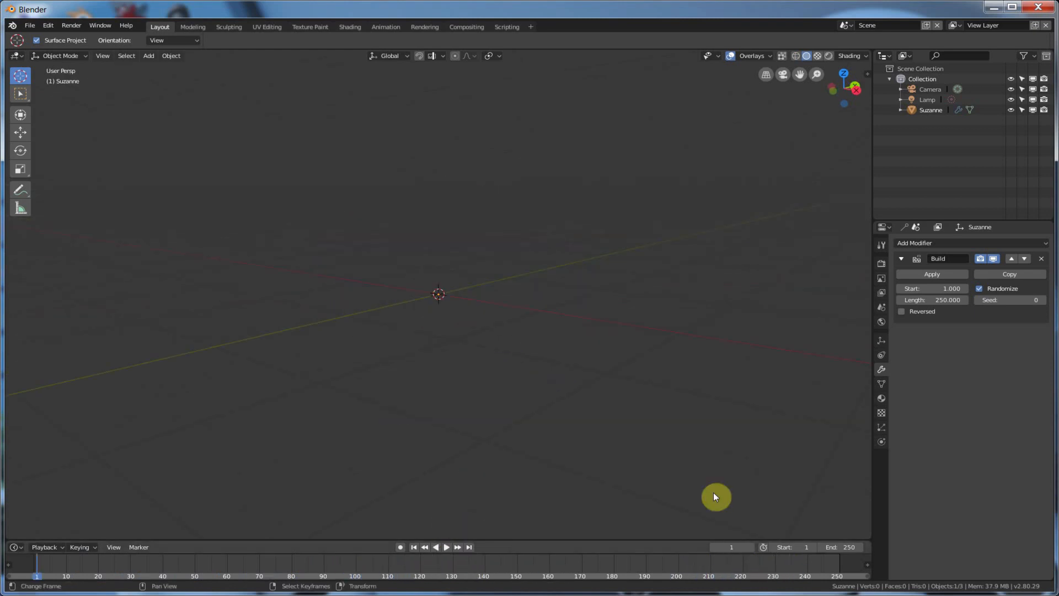
# Enable Reversed and disable Randomize on the monkey's Build modifier, and play the deconstruction from the first frame.
pyautogui.click(922, 311)
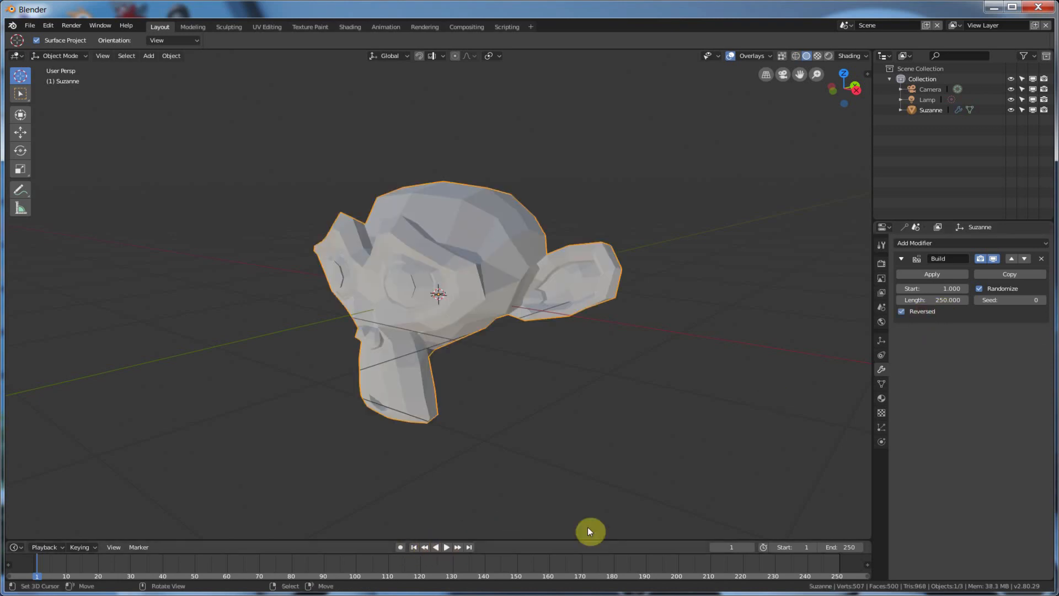
pyautogui.click(979, 288)
pyautogui.click(447, 547)
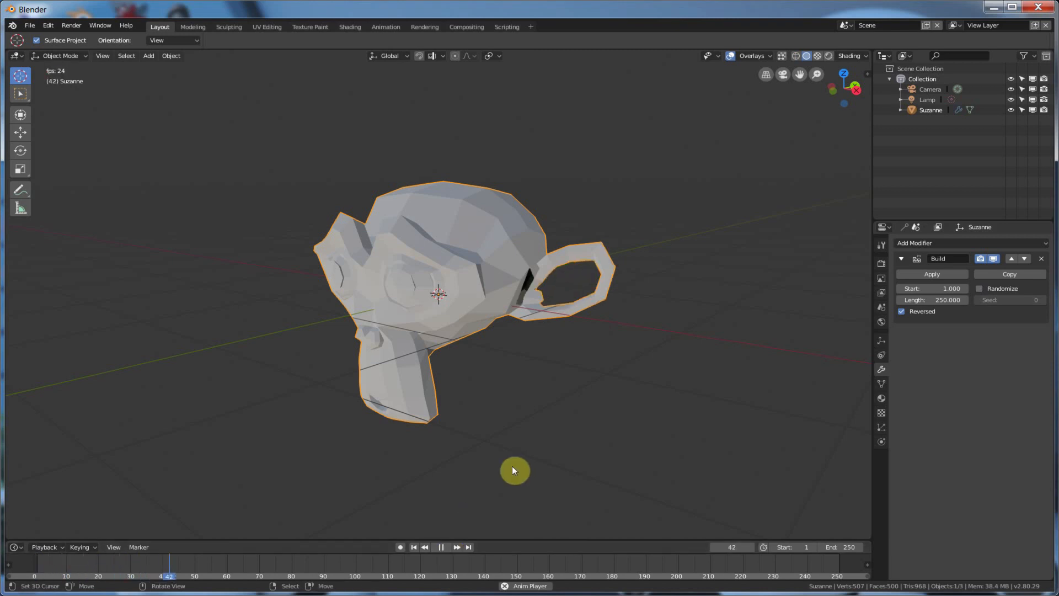
pyautogui.click(439, 547)
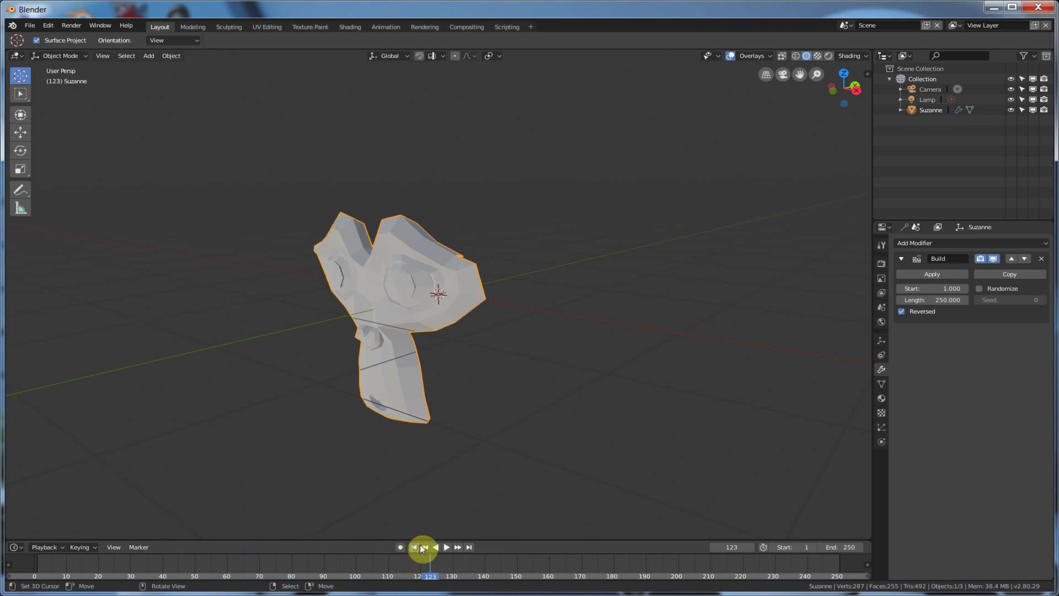
# Enable Randomize and set the Build length to 50, replay the reversed animation from the first frame, and return to frame 1.
pyautogui.click(414, 547)
pyautogui.click(979, 287)
pyautogui.doubleClick(949, 300)
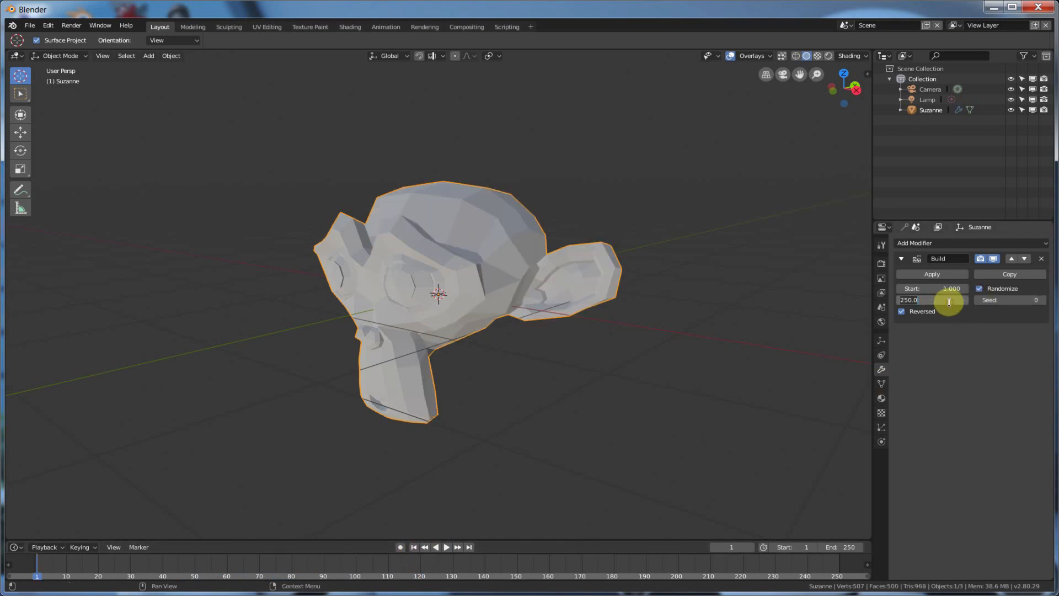
pyautogui.write('50')
pyautogui.press('Return')
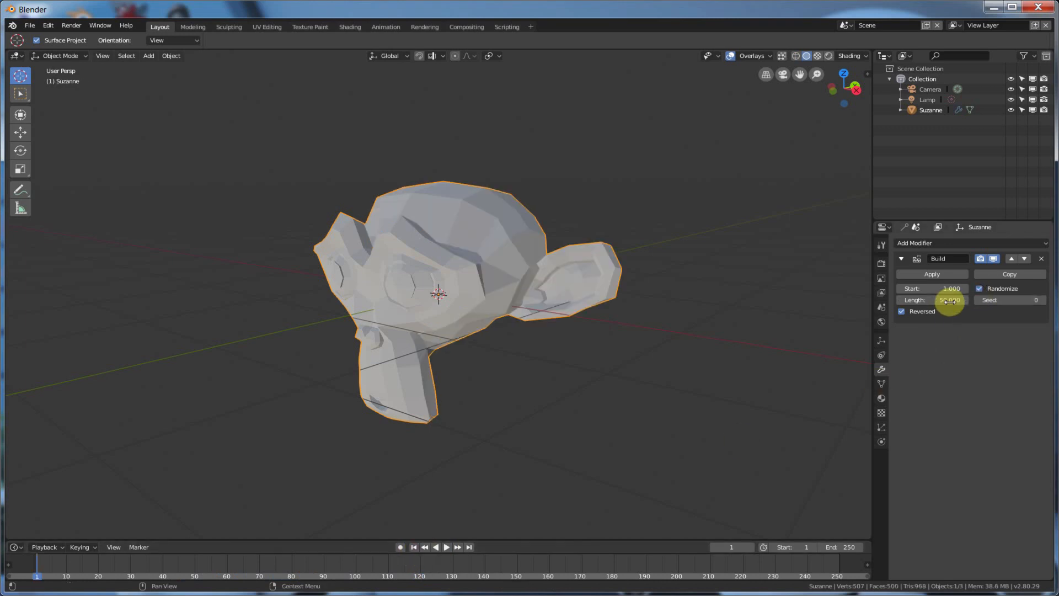
pyautogui.click(447, 546)
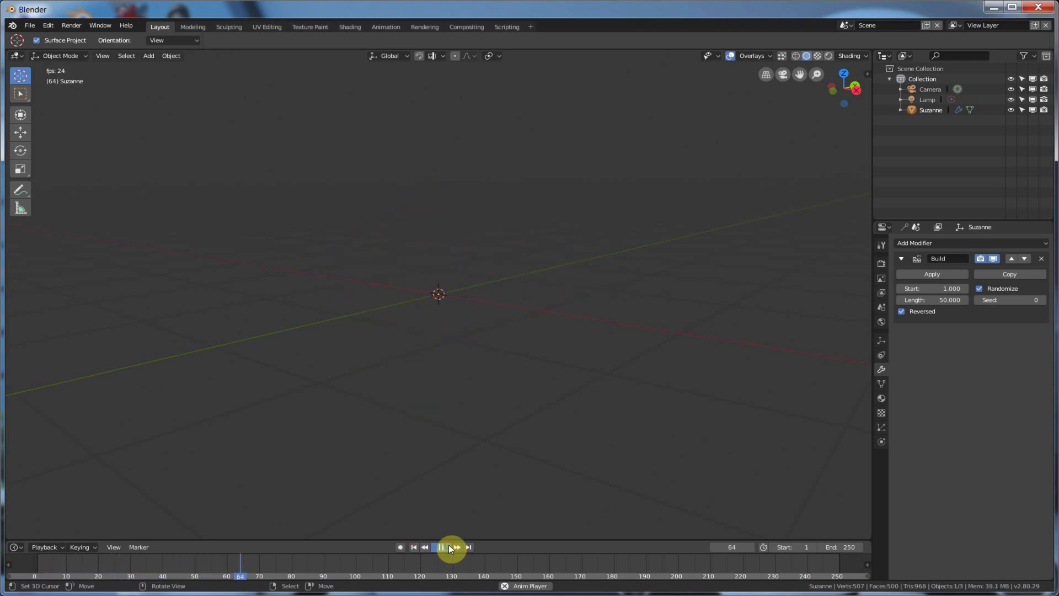
pyautogui.click(448, 544)
pyautogui.click(416, 547)
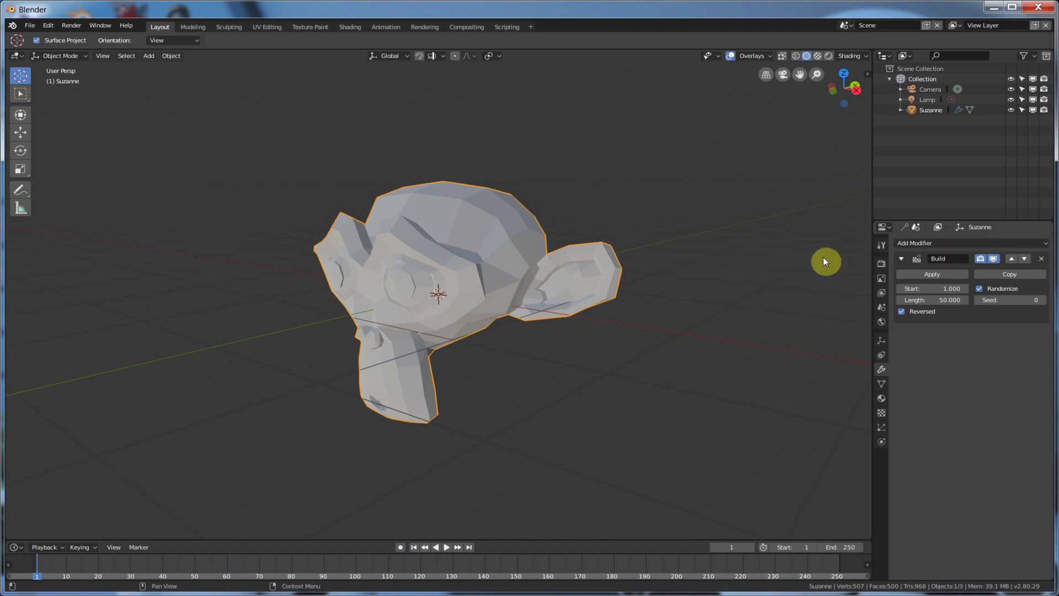
# Delete the monkey and add a cube mesh at the world origin in its place.
pyautogui.moveTo(614, 259); pyautogui.dragTo(627, 267, button='middle')
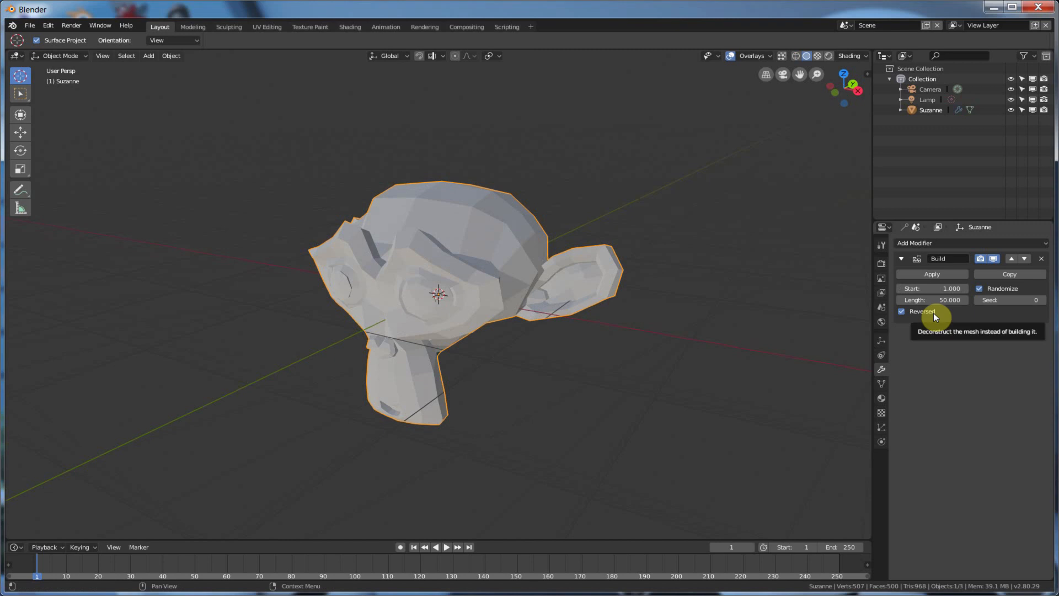
pyautogui.press('x')
pyautogui.click(452, 241)
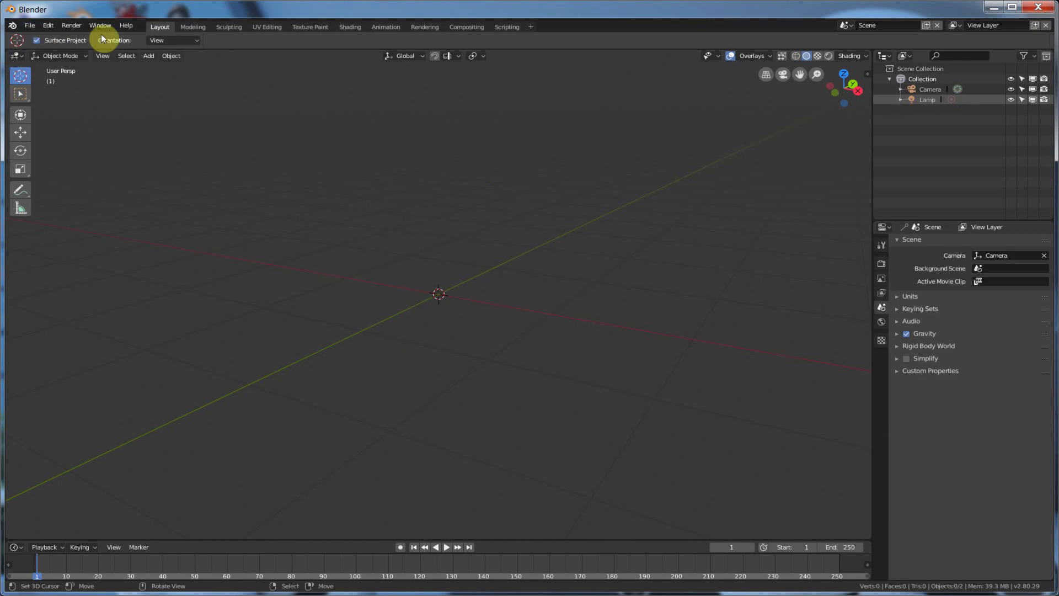
pyautogui.click(151, 57)
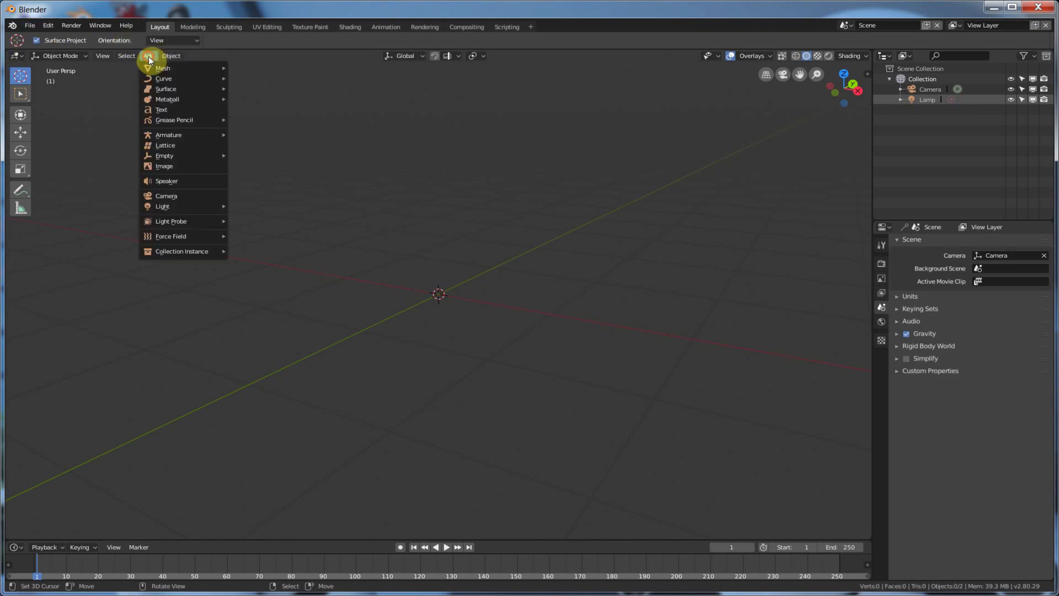
pyautogui.moveTo(153, 66)
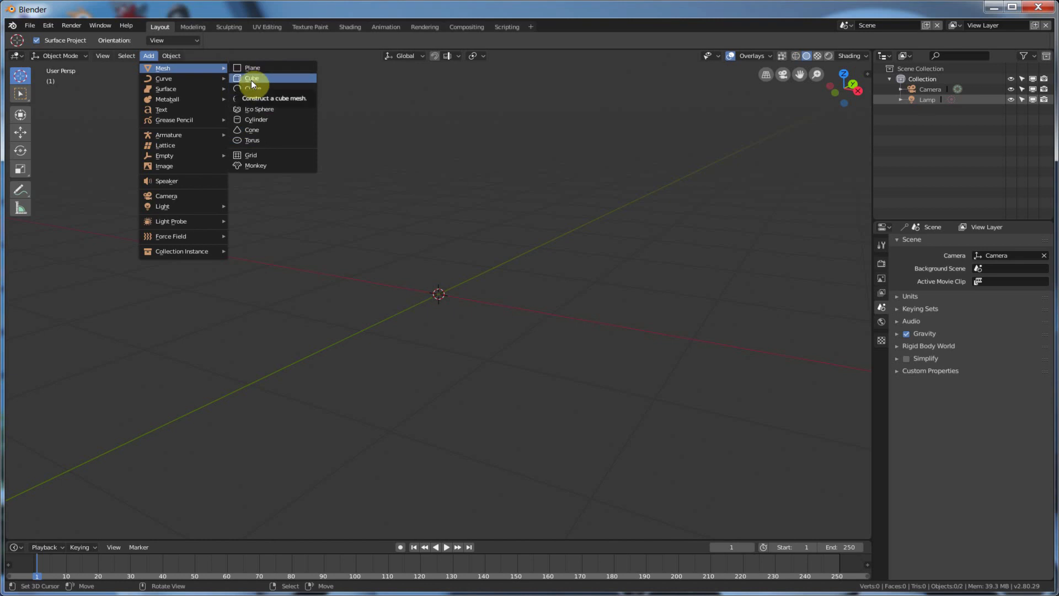
pyautogui.scroll(-5, 402, 323)
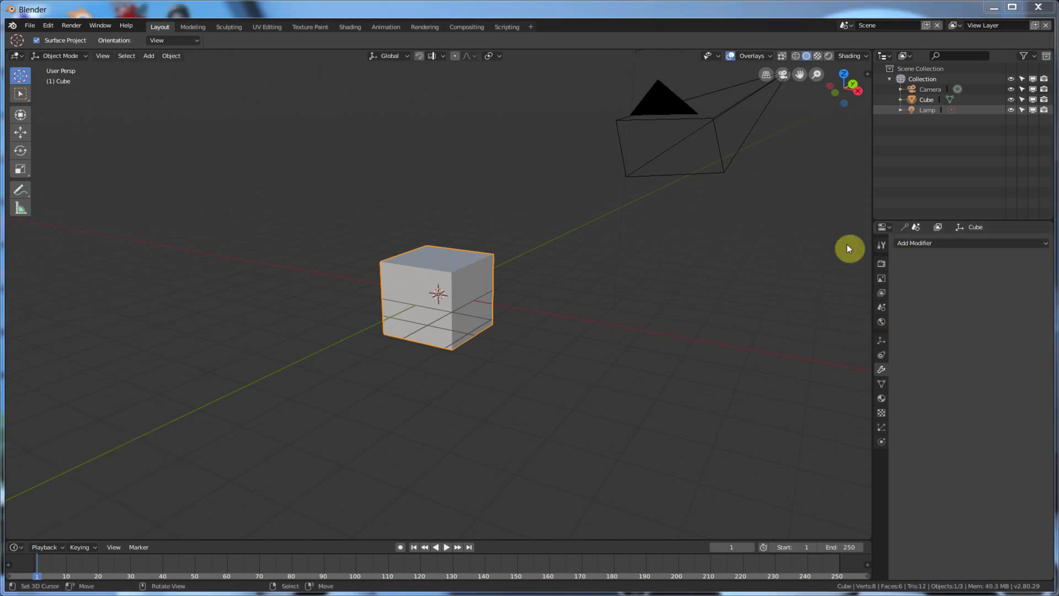
# Add a Bevel modifier with its default settings to the cube and collapse its settings.
pyautogui.click(927, 243)
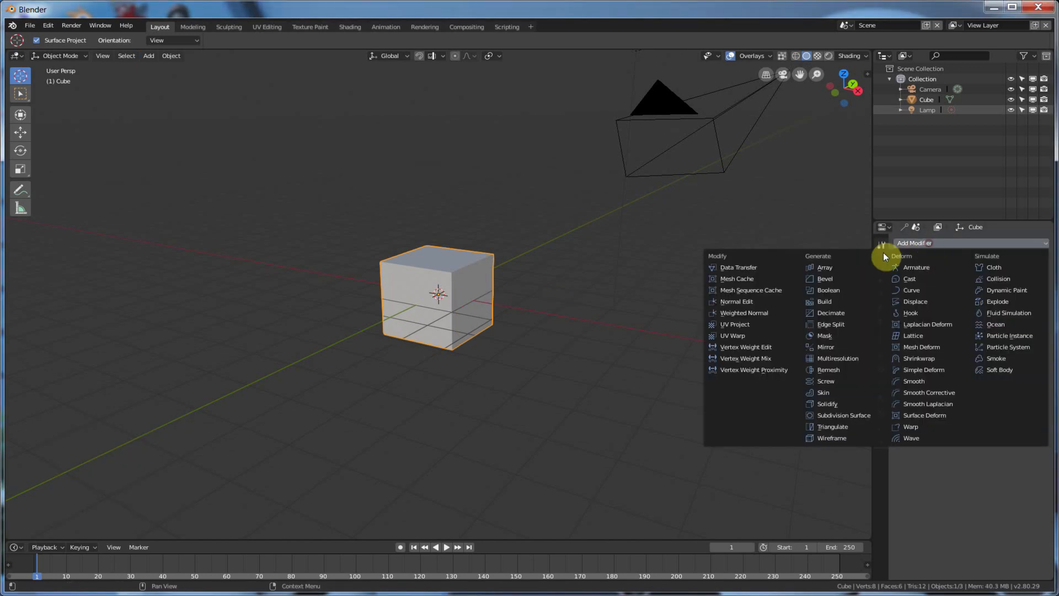
pyautogui.click(833, 279)
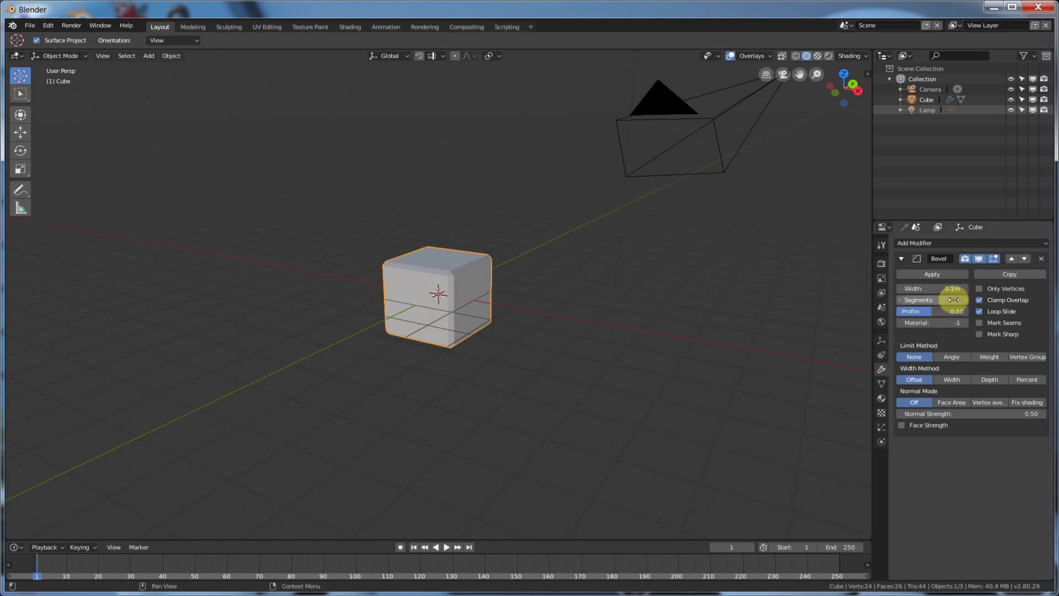
pyautogui.click(902, 258)
# Add an Array modifier to the cube with a relative Y offset of 1 and a count of 3, and collapse its settings.
pyautogui.click(938, 242)
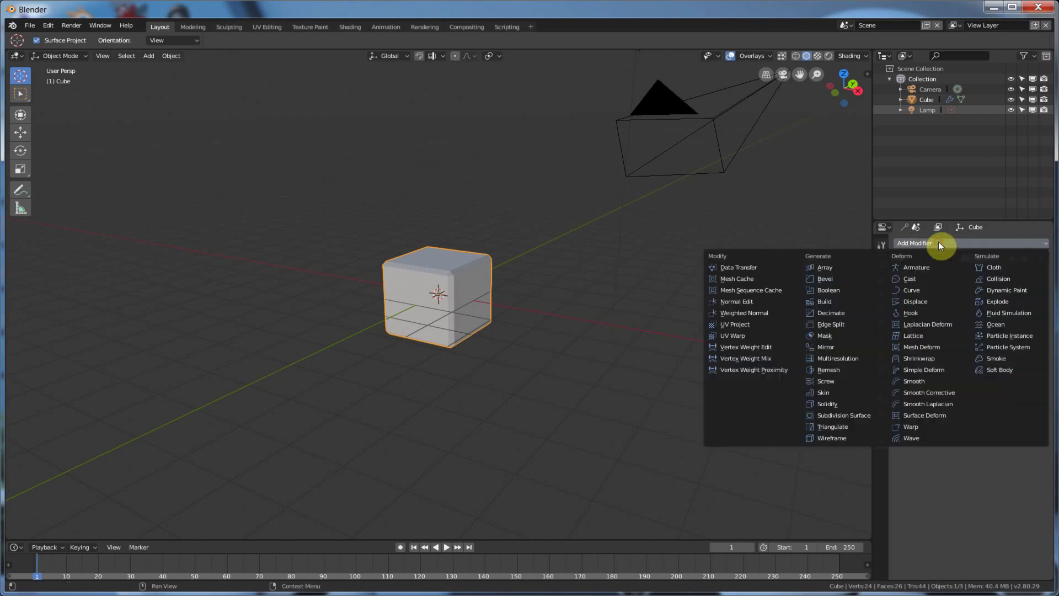
pyautogui.click(831, 268)
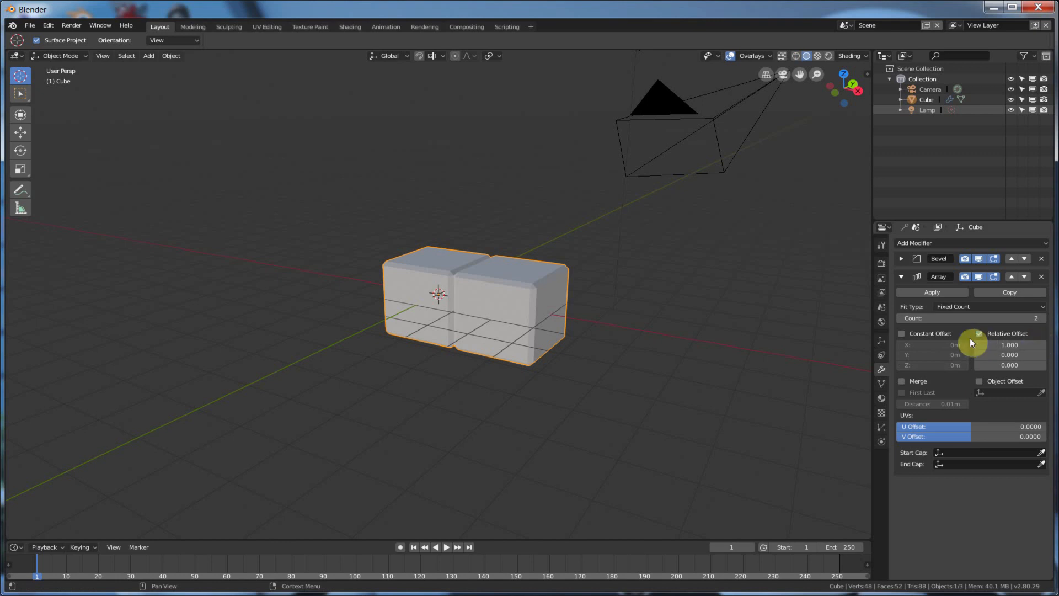
pyautogui.moveTo(1009, 355)
pyautogui.mouseDown()
pyautogui.moveTo(1031, 354)
pyautogui.moveTo(1006, 365)
pyautogui.mouseUp()
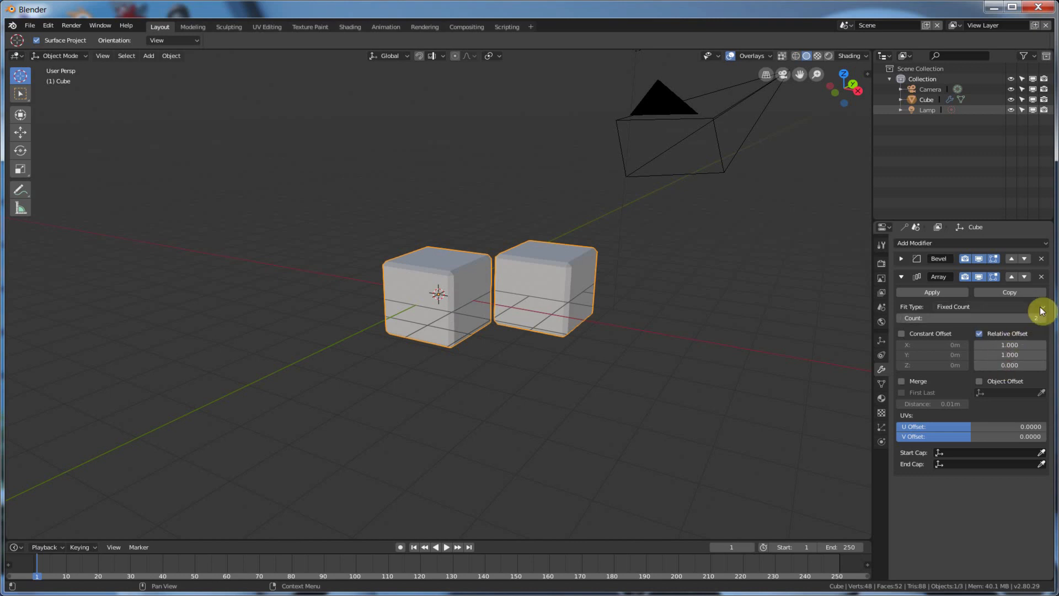
pyautogui.moveTo(1035, 315)
pyautogui.mouseDown()
pyautogui.moveTo(1052, 316)
pyautogui.moveTo(1029, 316)
pyautogui.moveTo(1040, 315)
pyautogui.mouseUp()
pyautogui.moveTo(720, 351); pyautogui.dragTo(894, 351, button='middle')
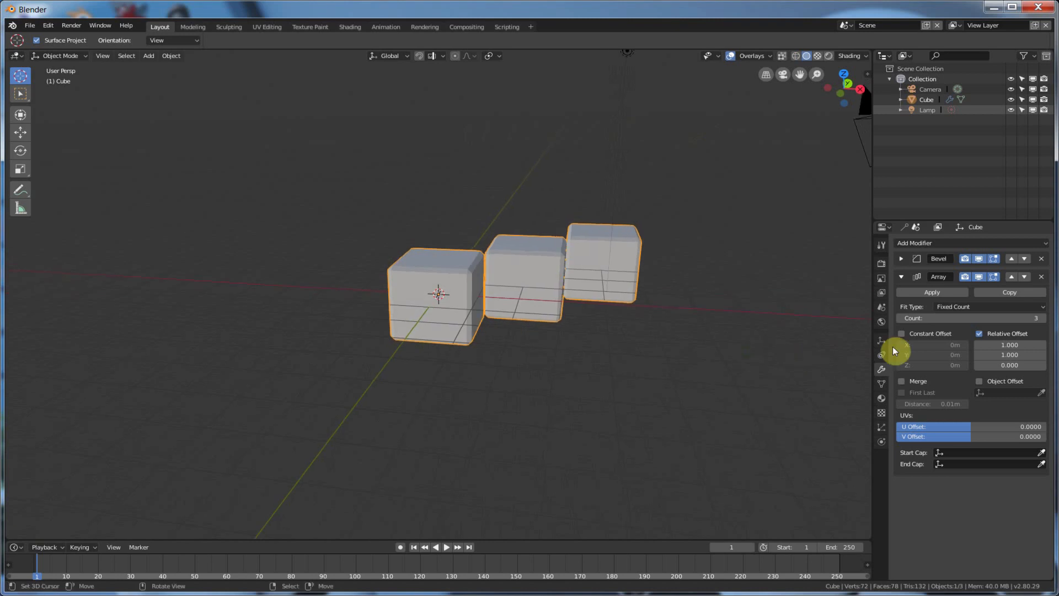
pyautogui.click(901, 276)
# Add a Build modifier with Randomize enabled to the arrayed cubes and play the build animation from the first frame.
pyautogui.click(915, 244)
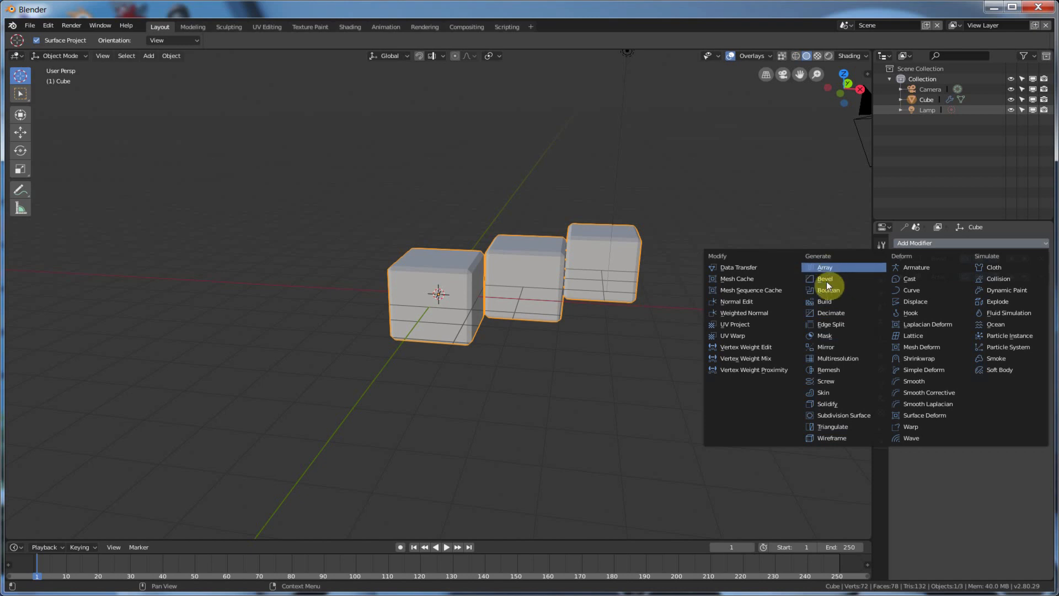
pyautogui.click(825, 301)
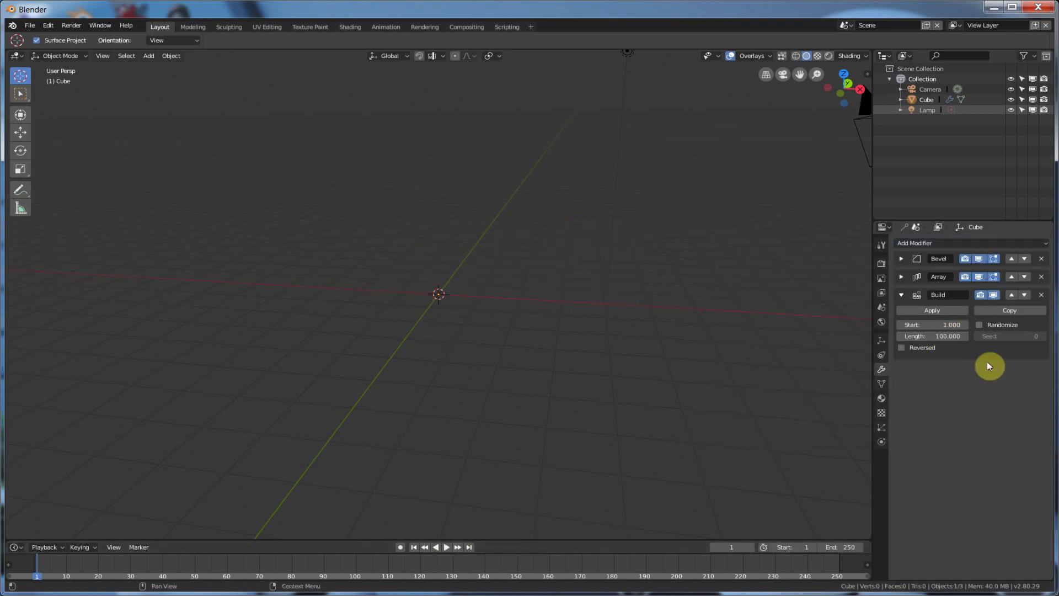
pyautogui.click(979, 325)
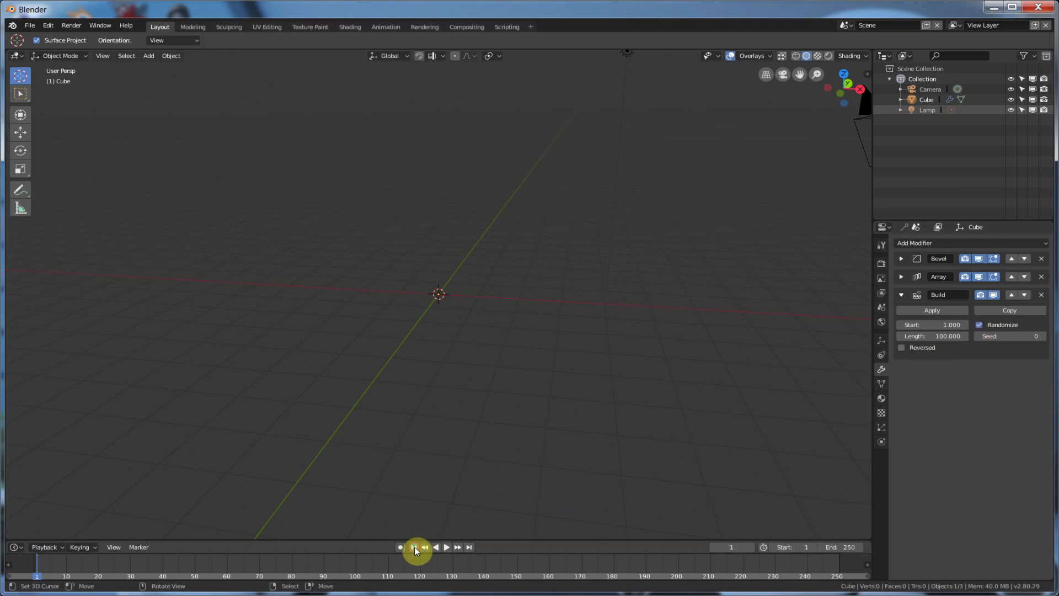
pyautogui.click(444, 547)
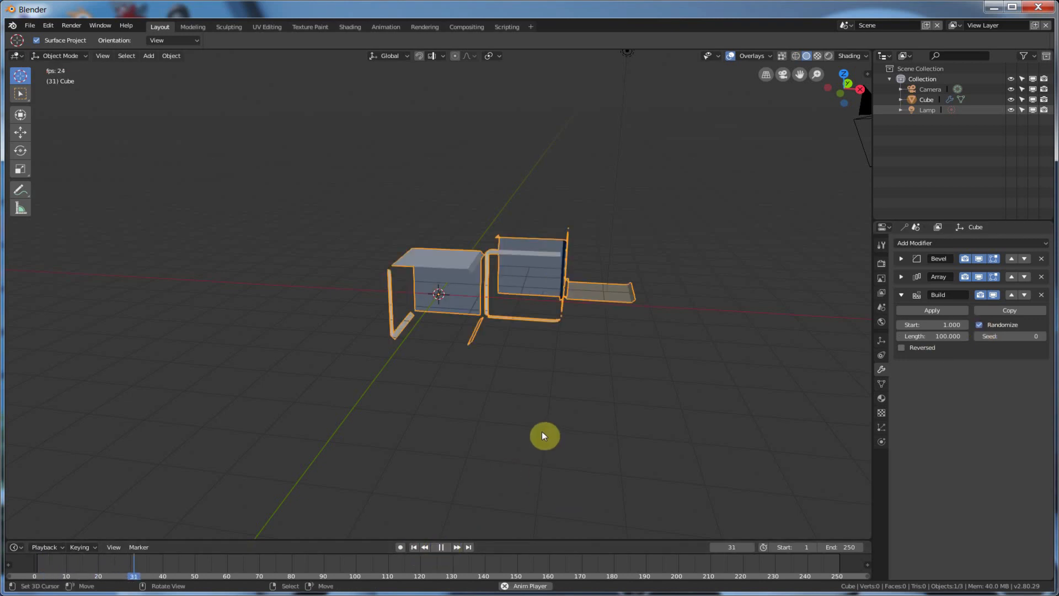
pyautogui.moveTo(520, 366); pyautogui.dragTo(540, 349, button='middle')
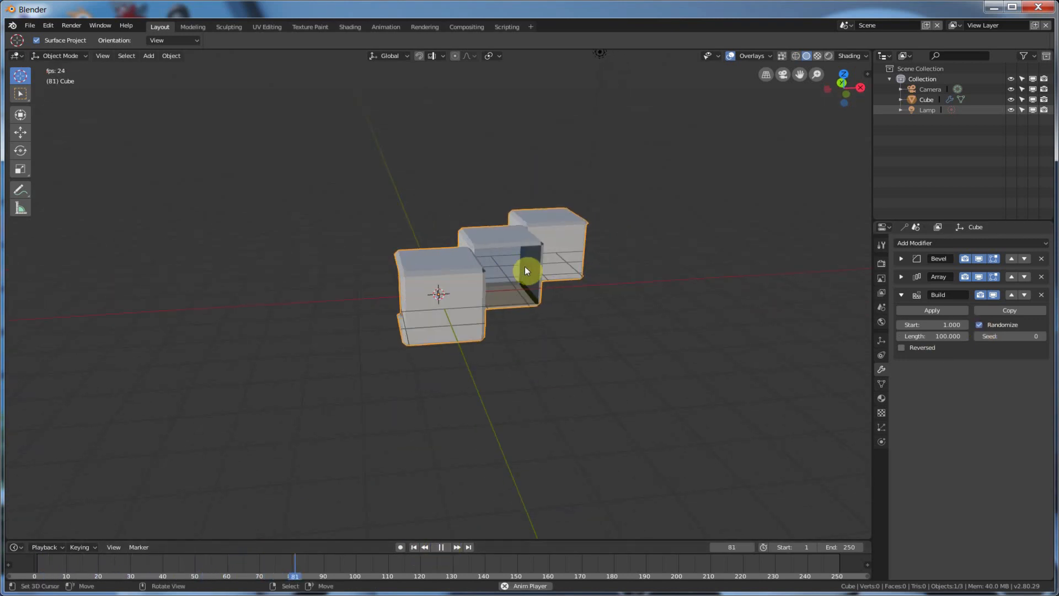
pyautogui.click(440, 547)
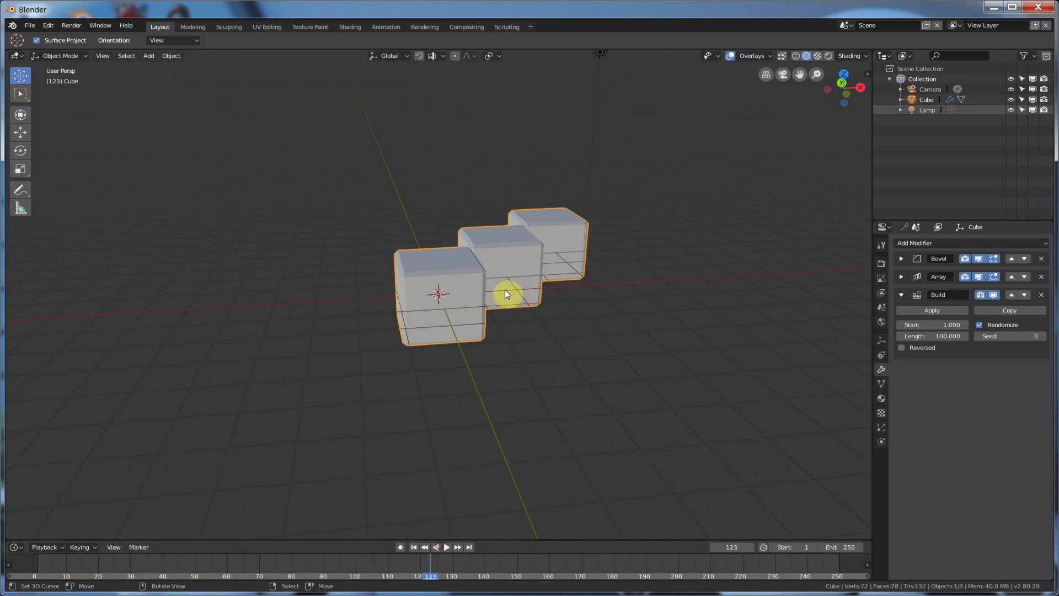
# Insert keyframes for the Array modifier's relative offset at frame 1.
pyautogui.click(901, 276)
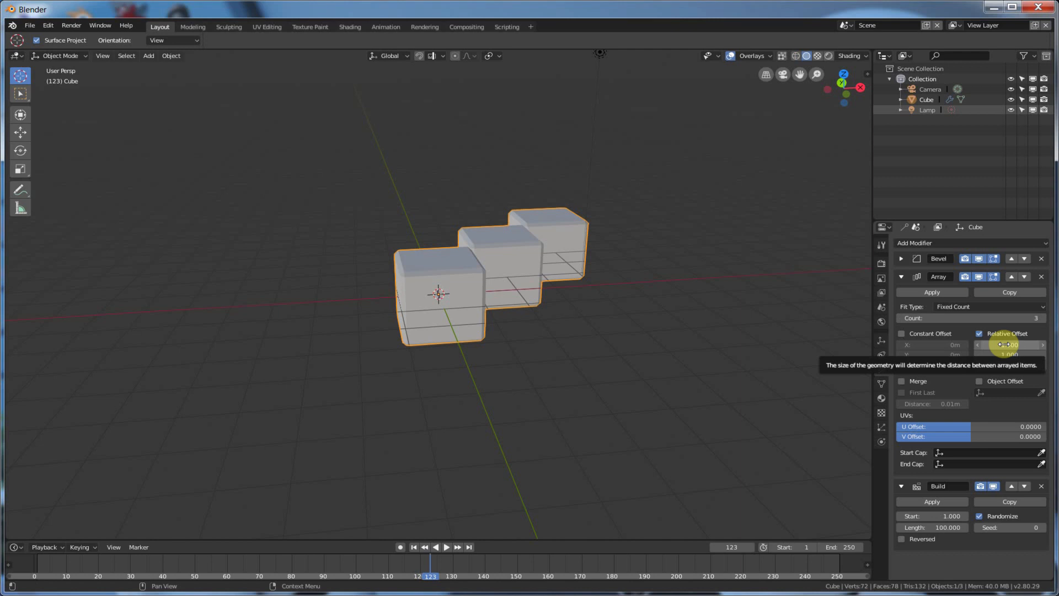
pyautogui.click(414, 546)
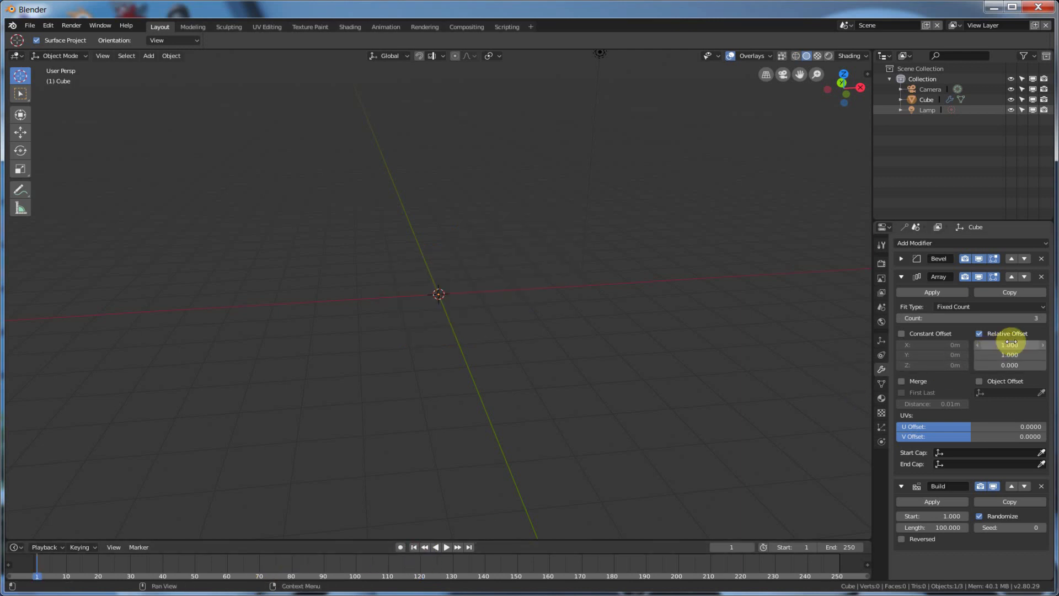
pyautogui.rightClick(1010, 343)
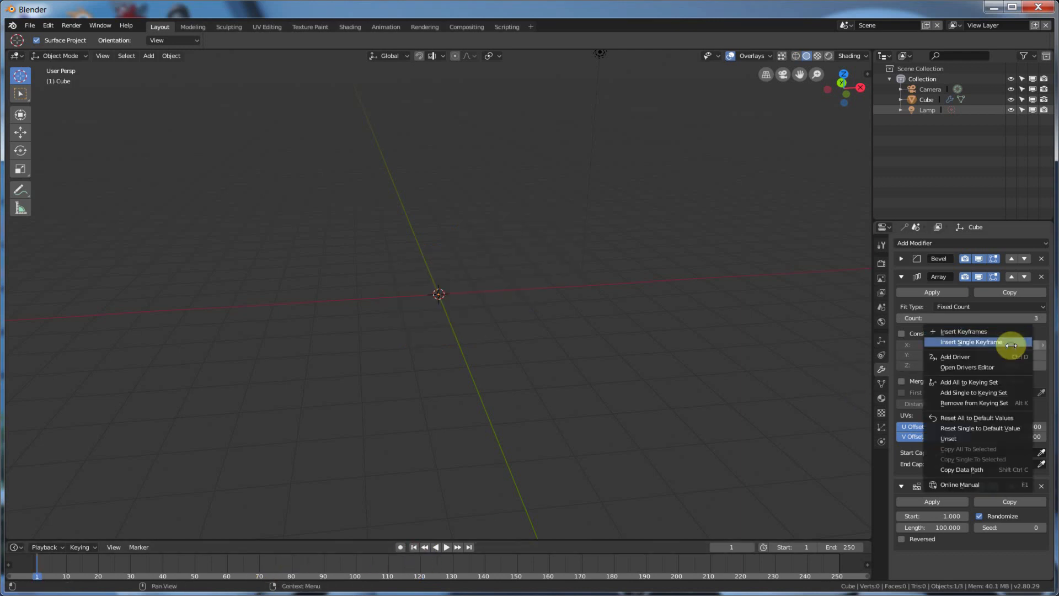
pyautogui.click(962, 331)
# At frame 100, set the Array's relative X offset to 3.2 and insert keyframes for the relative offset.
pyautogui.moveTo(154, 579); pyautogui.dragTo(356, 570)
pyautogui.moveTo(1009, 346); pyautogui.dragTo(1031, 346)
pyautogui.rightClick(1006, 345)
pyautogui.click(1009, 352)
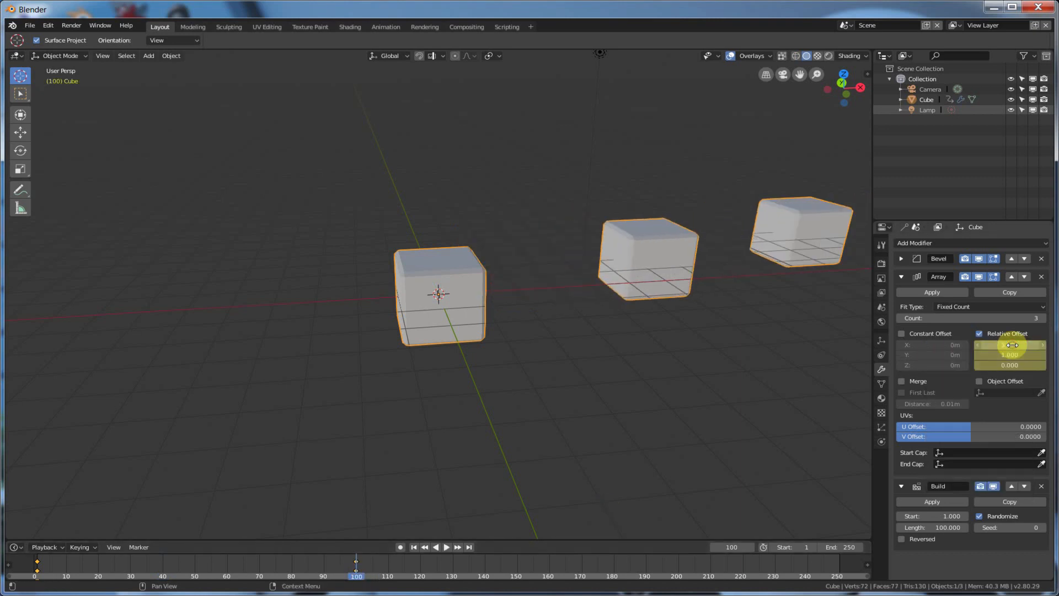
# Play the combined array and build animation from the first frame, and stop it once the cubes are complete.
pyautogui.click(415, 546)
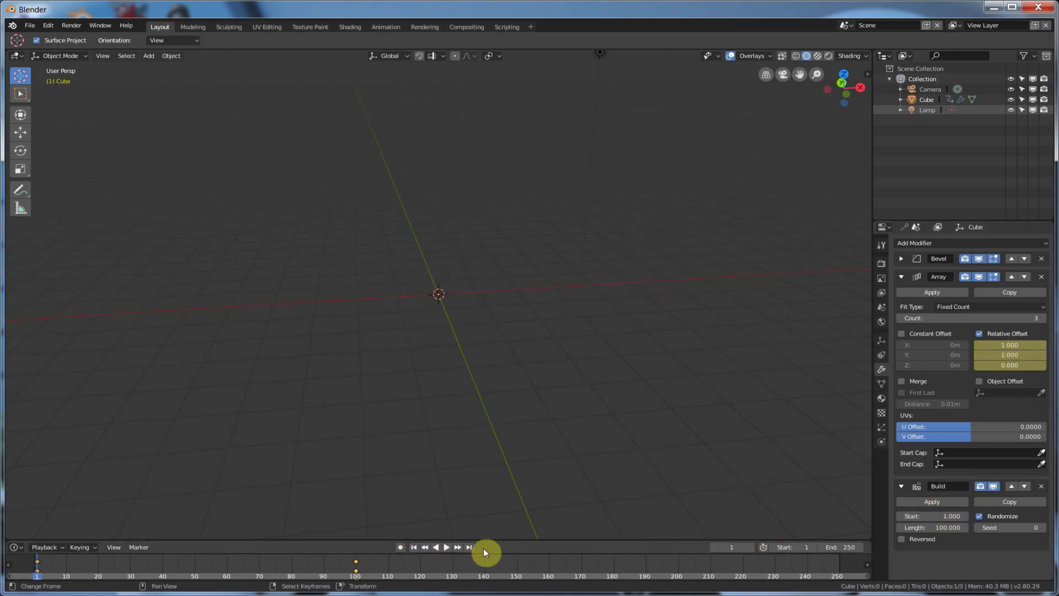
pyautogui.click(446, 547)
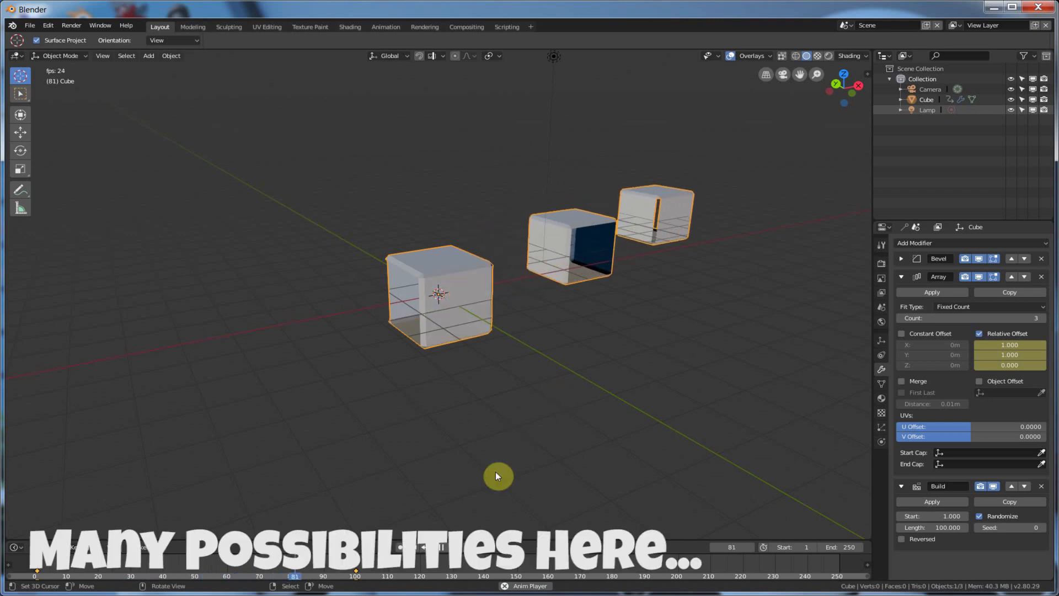
pyautogui.click(441, 547)
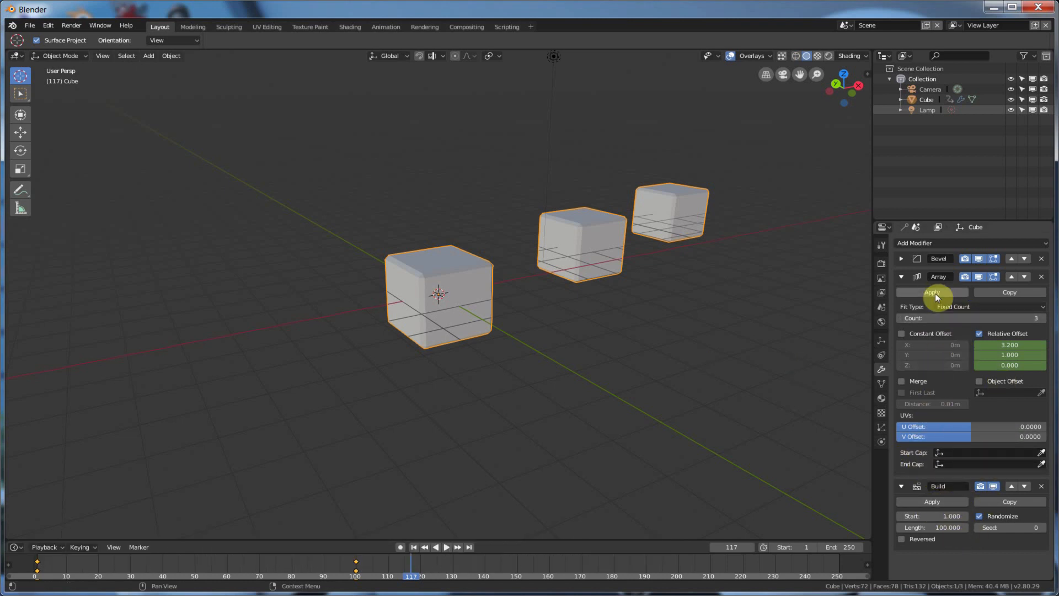
# Collapse the Array settings, examine the cube's Bevel settings, and view the spaced cubes from several angles.
pyautogui.click(901, 276)
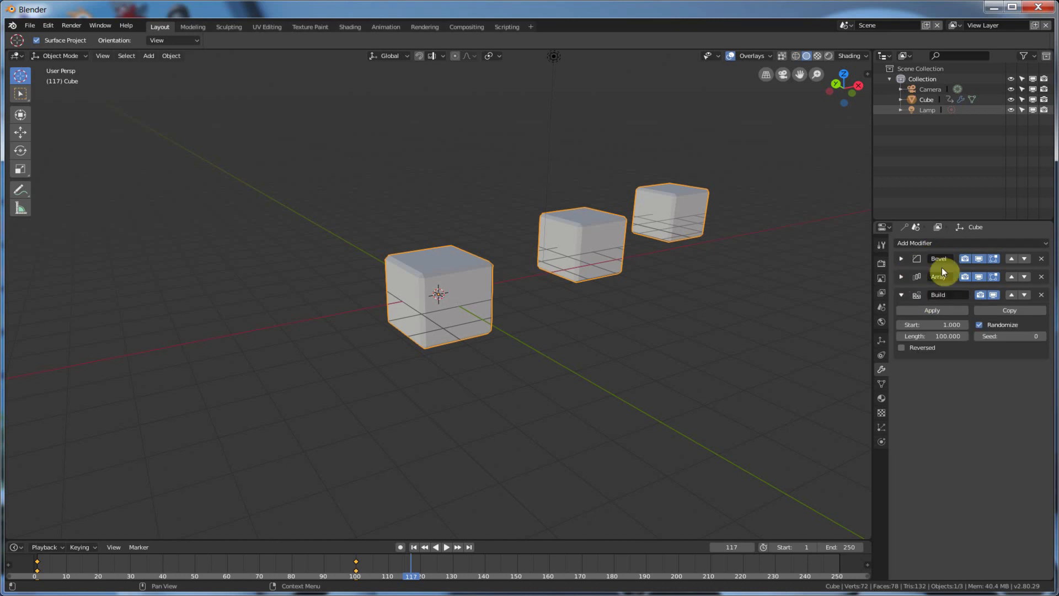
pyautogui.click(901, 258)
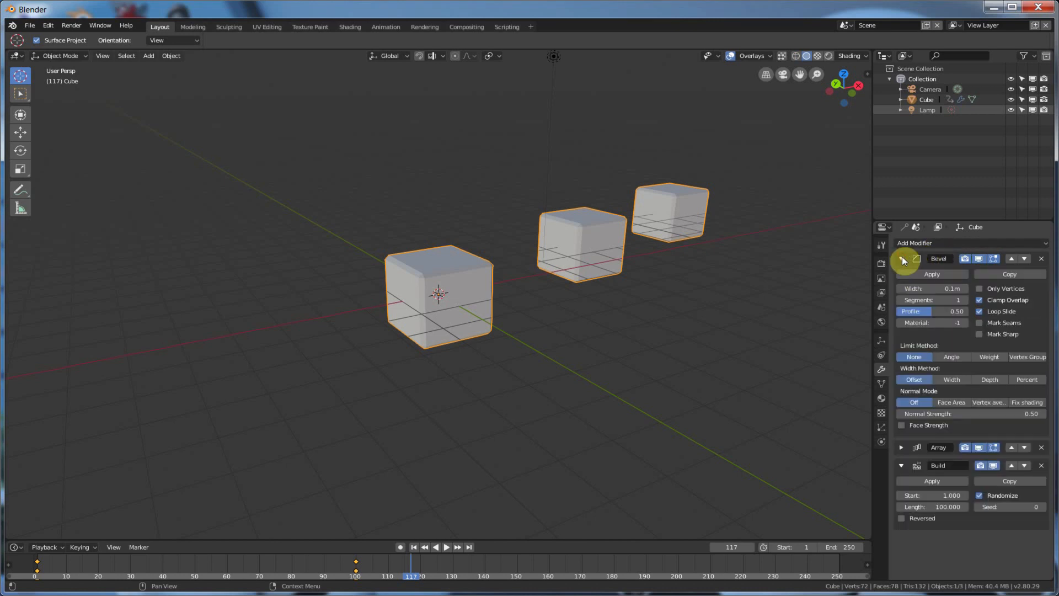
pyautogui.click(901, 258)
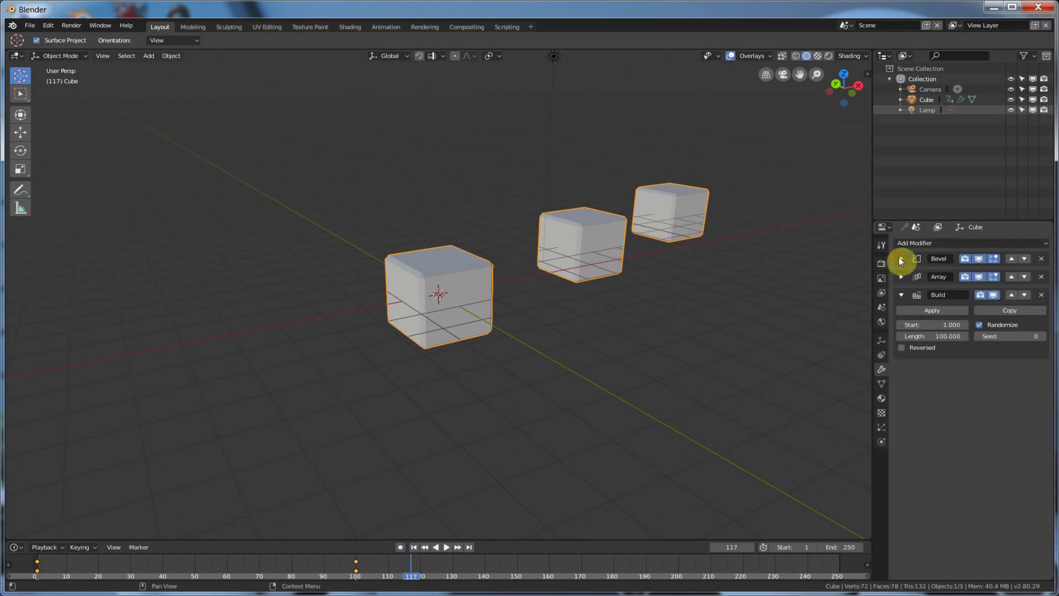
pyautogui.moveTo(611, 281); pyautogui.dragTo(596, 282, button='middle')
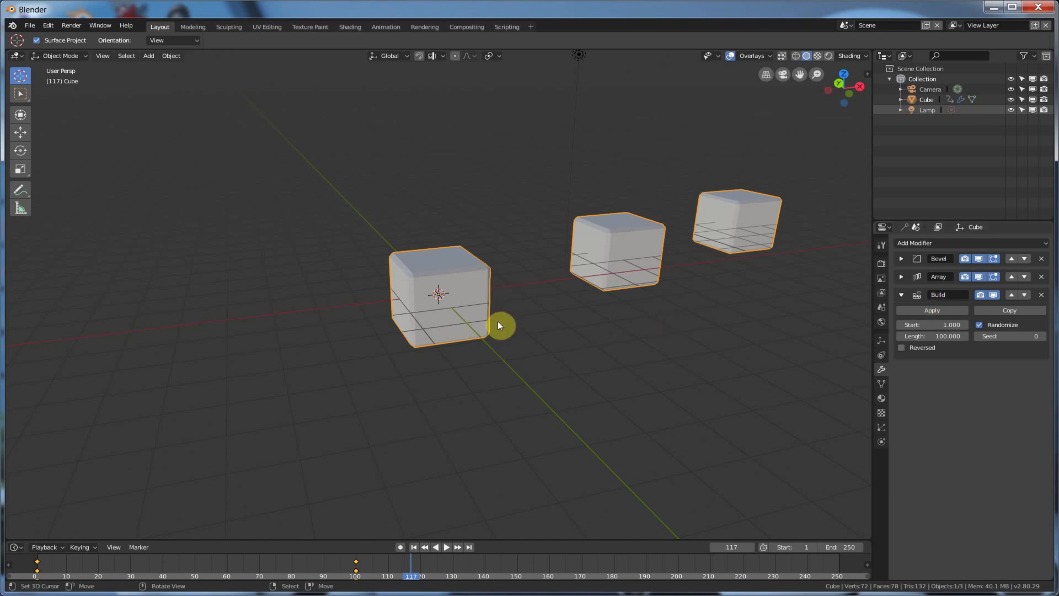
pyautogui.moveTo(520, 339); pyautogui.dragTo(523, 331, button='middle')
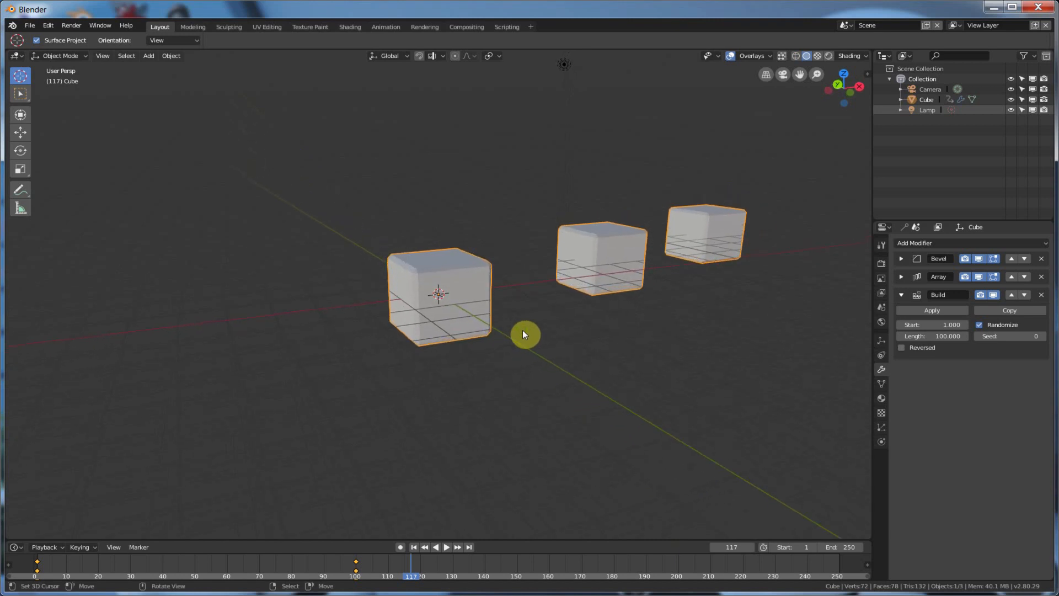